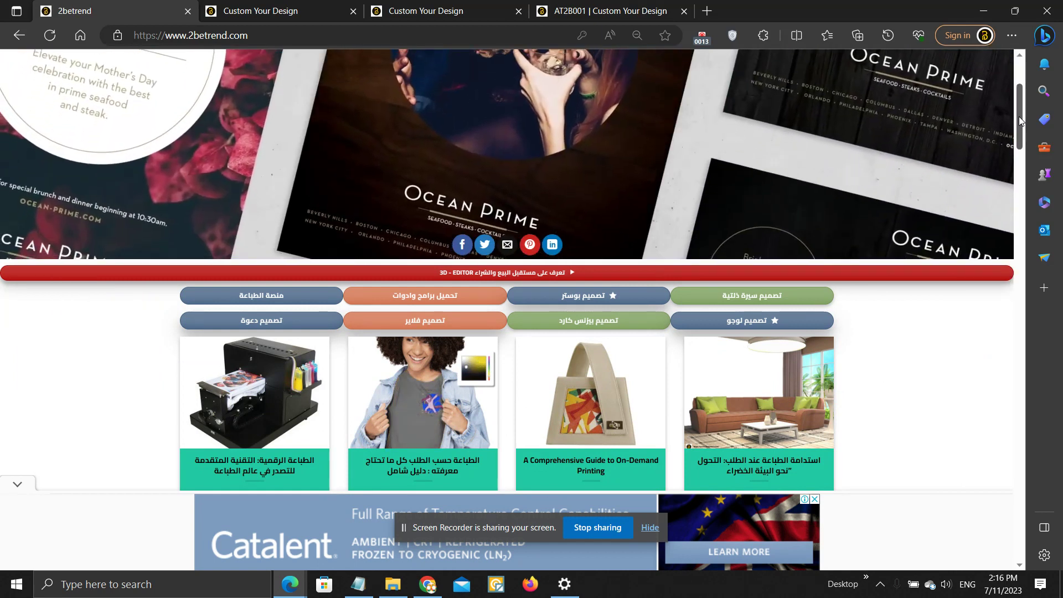
# - Switch to the site's Custom Your Design editor and browse the products listed under All Categories
pyautogui.moveTo(1019, 116)
pyautogui.mouseDown()
pyautogui.moveTo(1018, 98)
pyautogui.moveTo(1019, 132)
pyautogui.mouseUp()
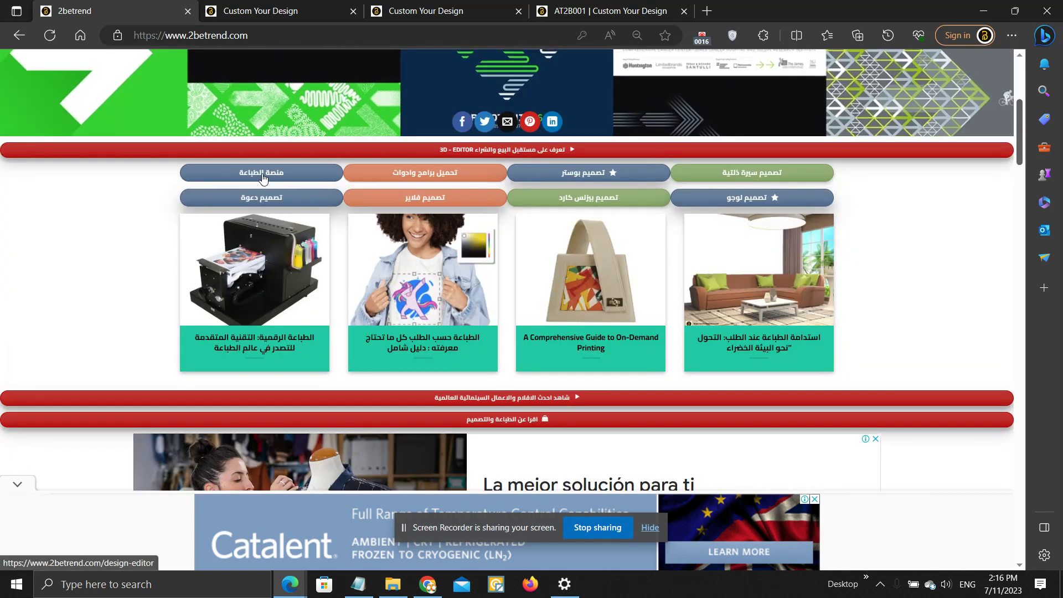
pyautogui.click(260, 11)
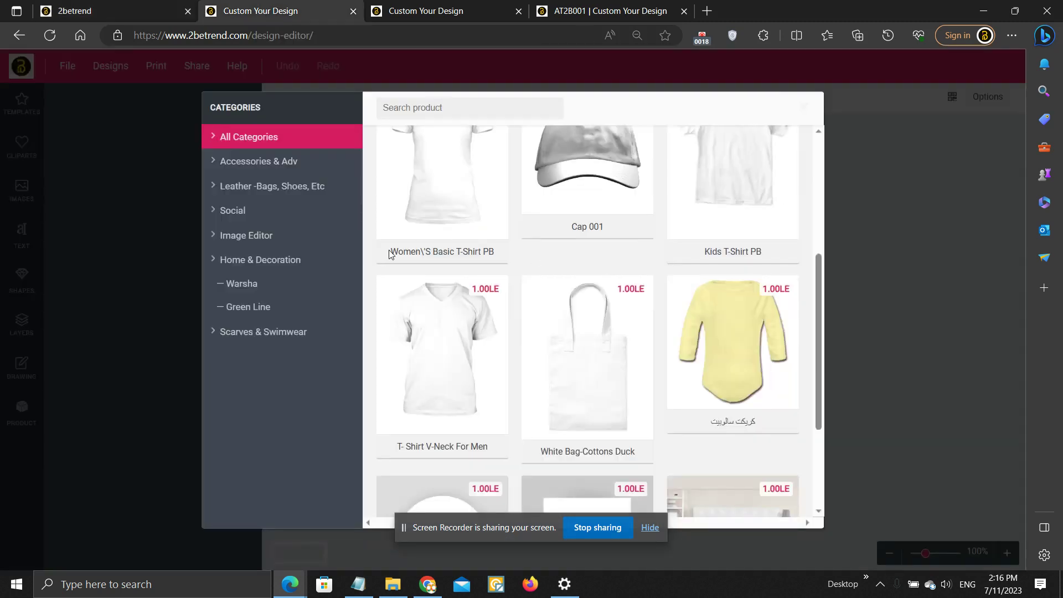
pyautogui.moveTo(821, 361); pyautogui.dragTo(822, 247)
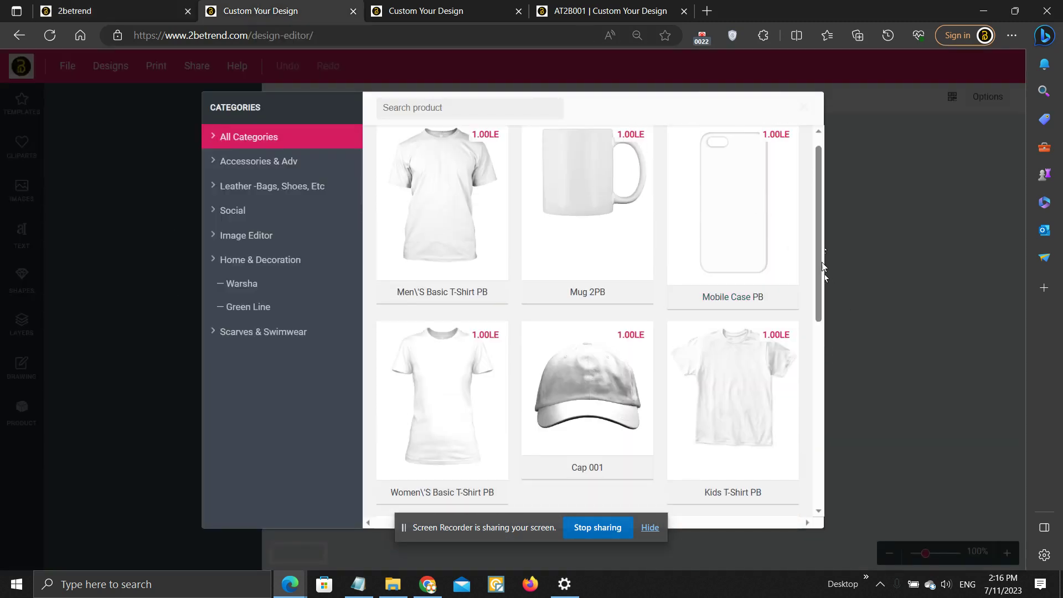
pyautogui.scroll(-3, 775, 388)
pyautogui.moveTo(816, 331); pyautogui.dragTo(819, 416)
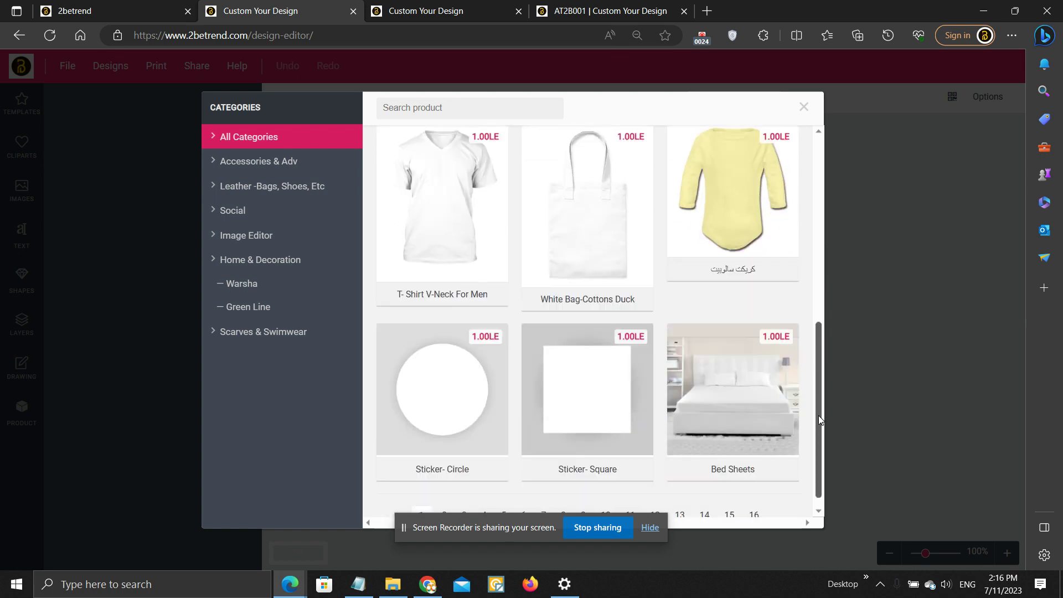
pyautogui.scroll(-1, 803, 404)
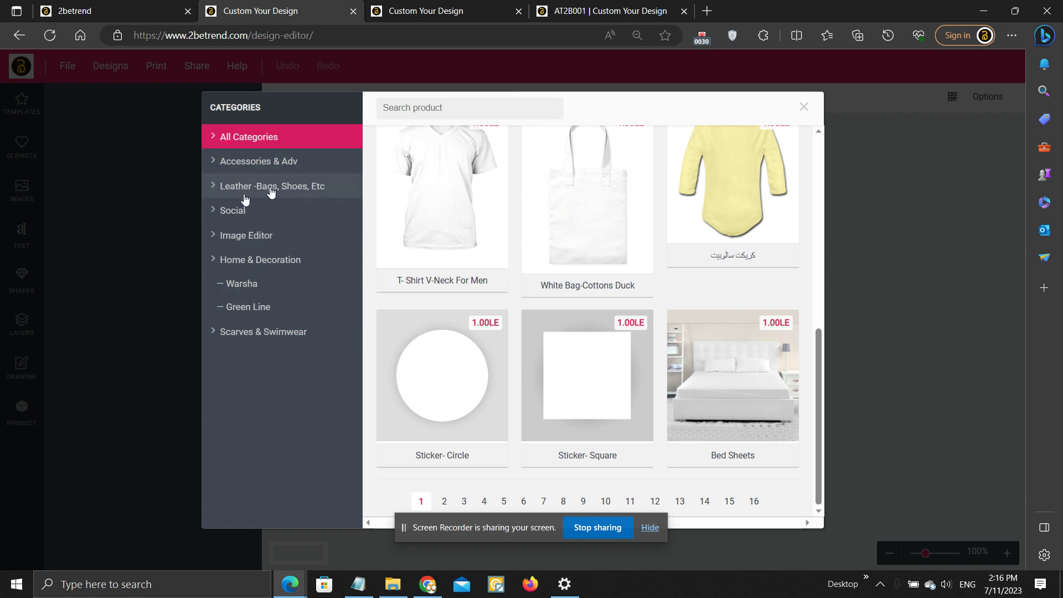
pyautogui.moveTo(580, 197)
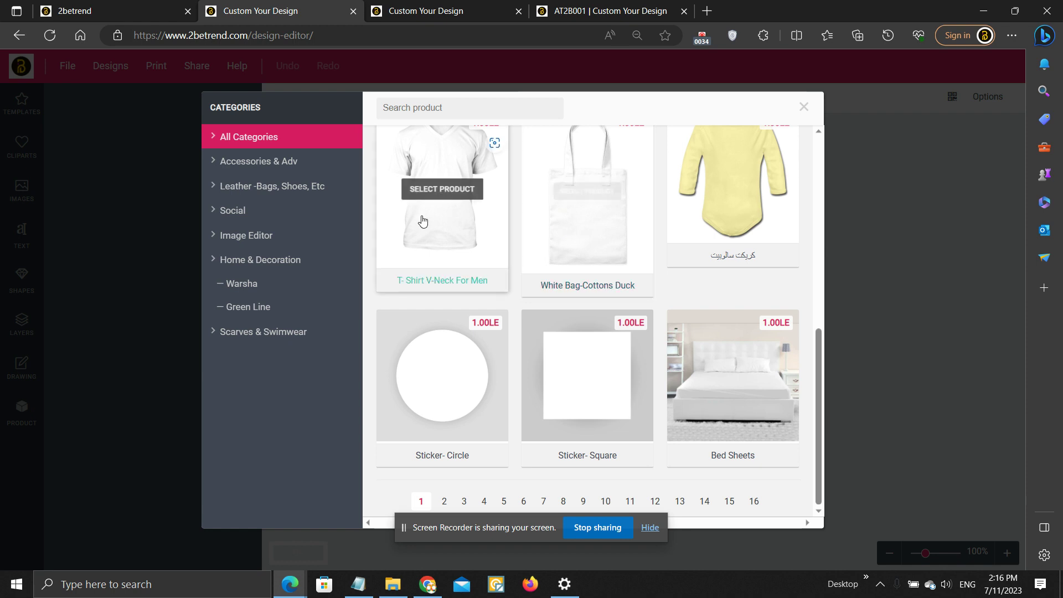
# - Choose the AT2B001 suitcase from page 6 of the Leather -Bags, Shoes, Etc category as the product to design
pyautogui.click(292, 189)
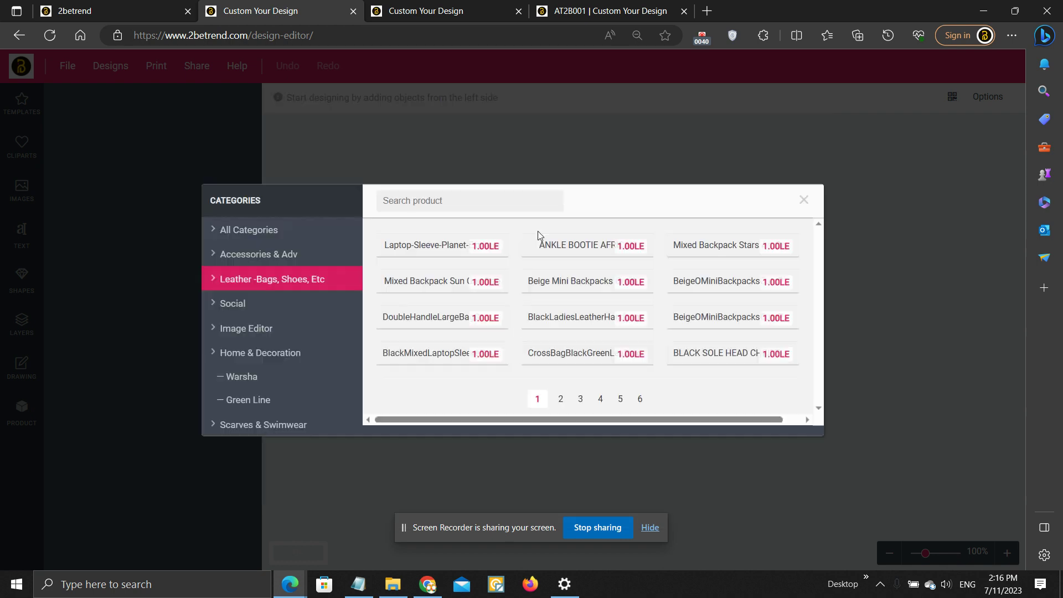
pyautogui.moveTo(576, 241)
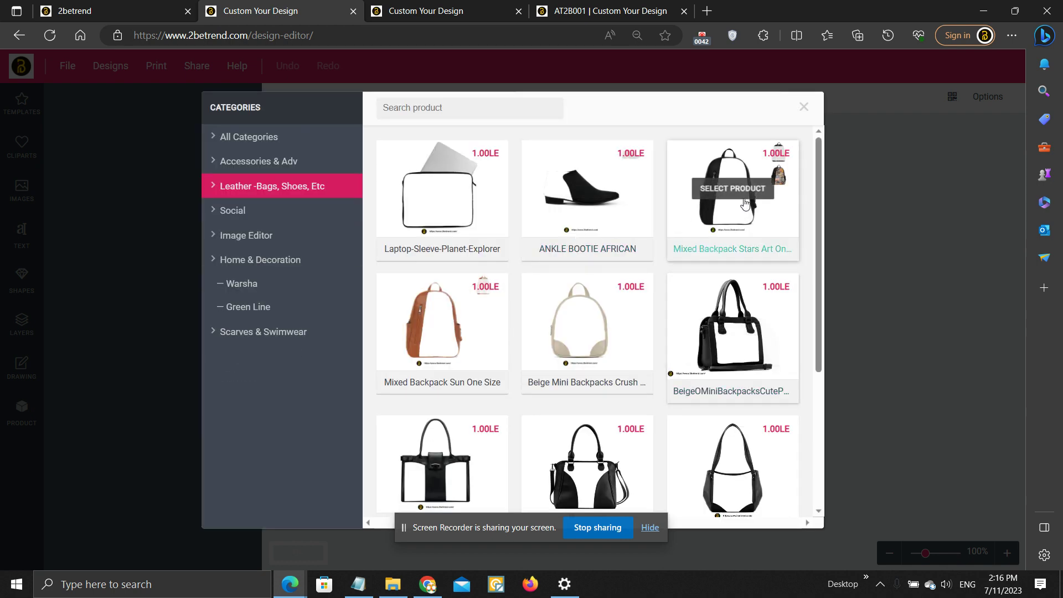
pyautogui.moveTo(817, 159); pyautogui.dragTo(811, 325)
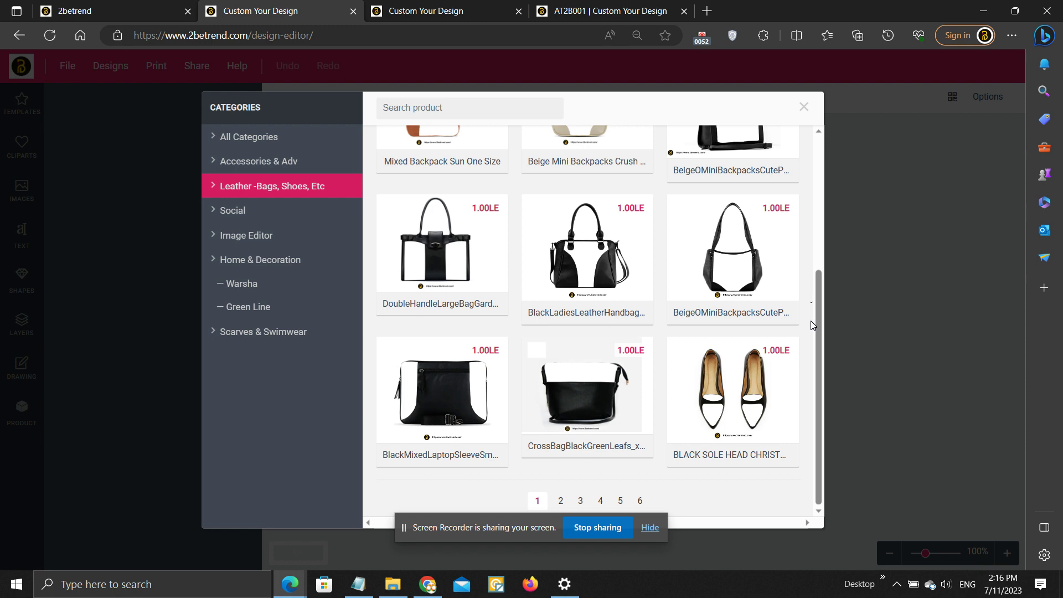
pyautogui.click(641, 501)
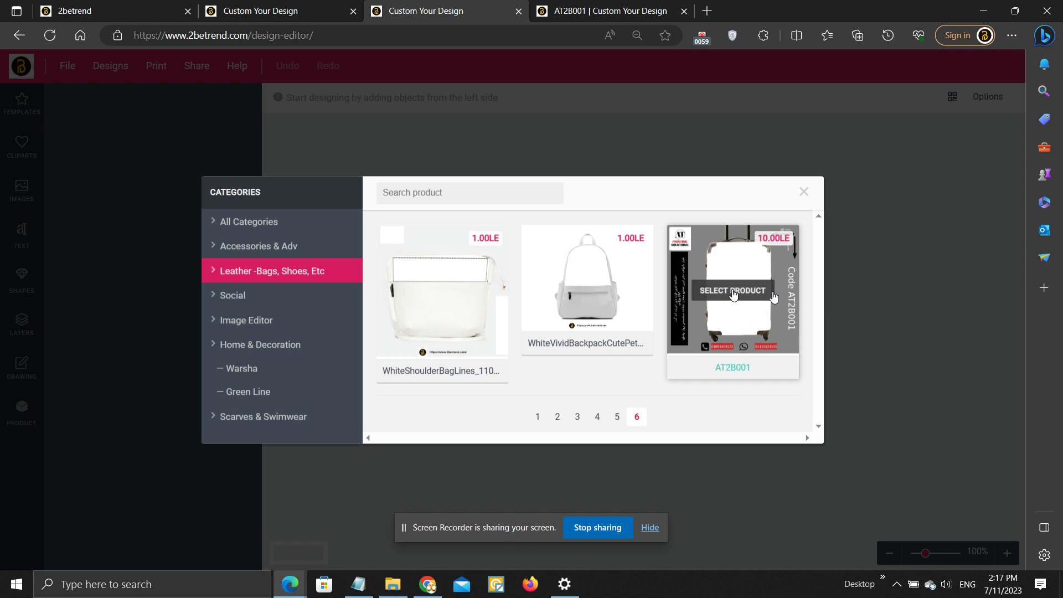
pyautogui.click(733, 291)
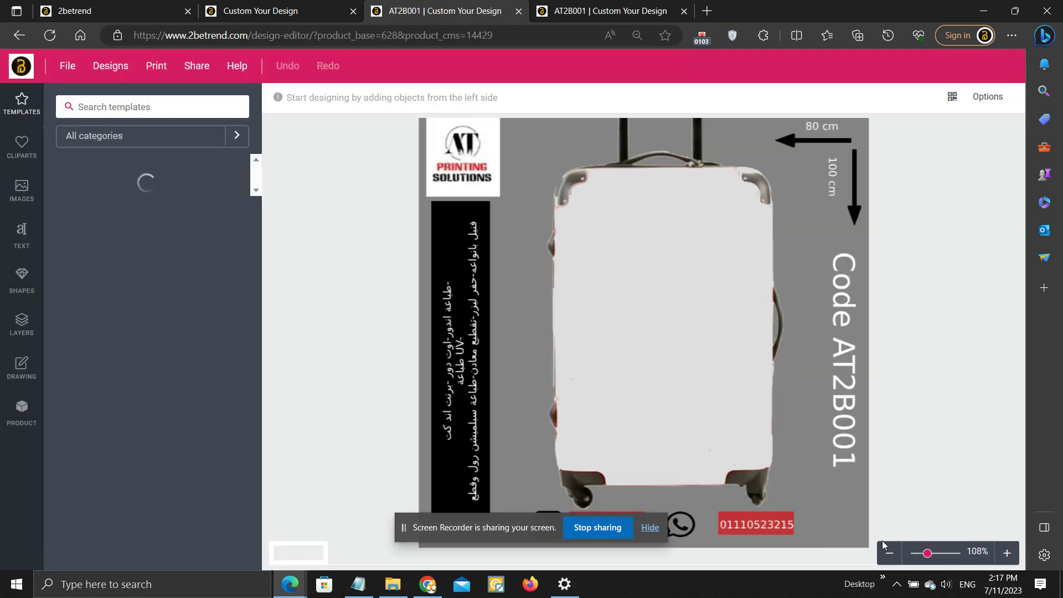
# - Look through the templates and clipart categories, and list the cliparts of the Pattern category
pyautogui.scroll(-2, 886, 548)
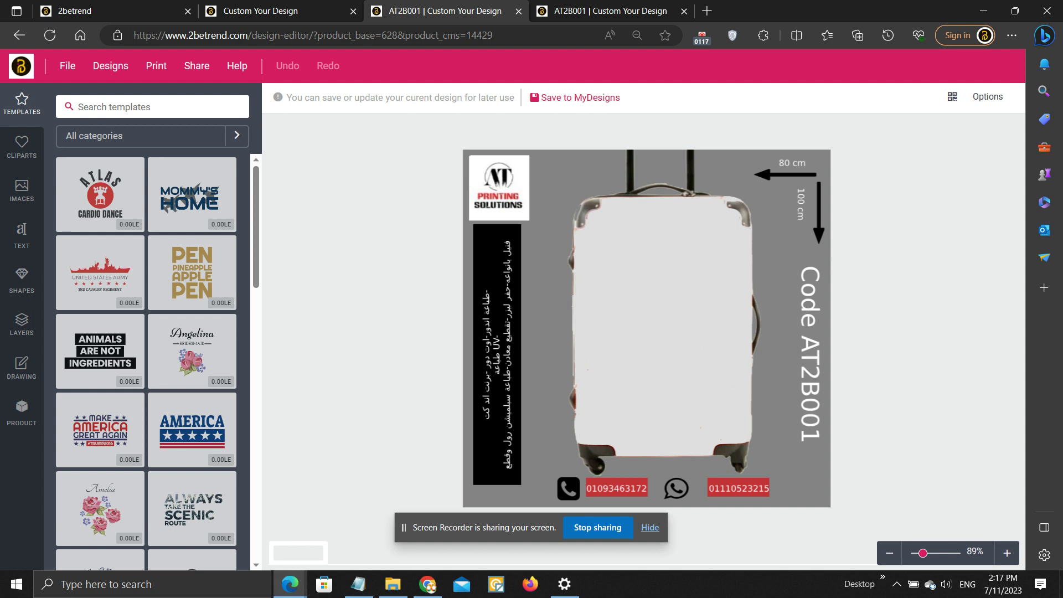
pyautogui.click(889, 553)
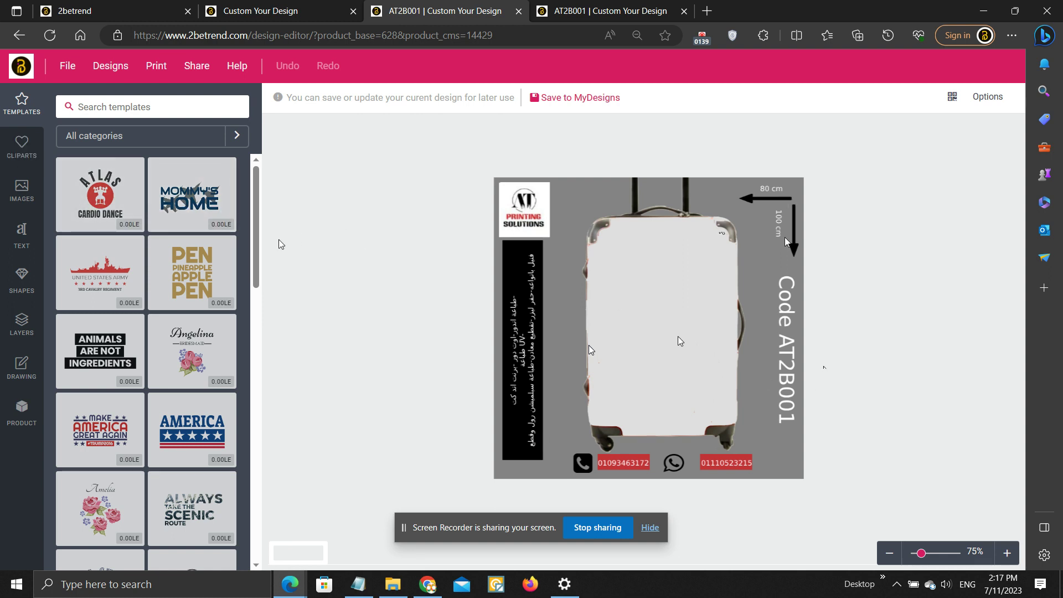
pyautogui.scroll(-5, 166, 266)
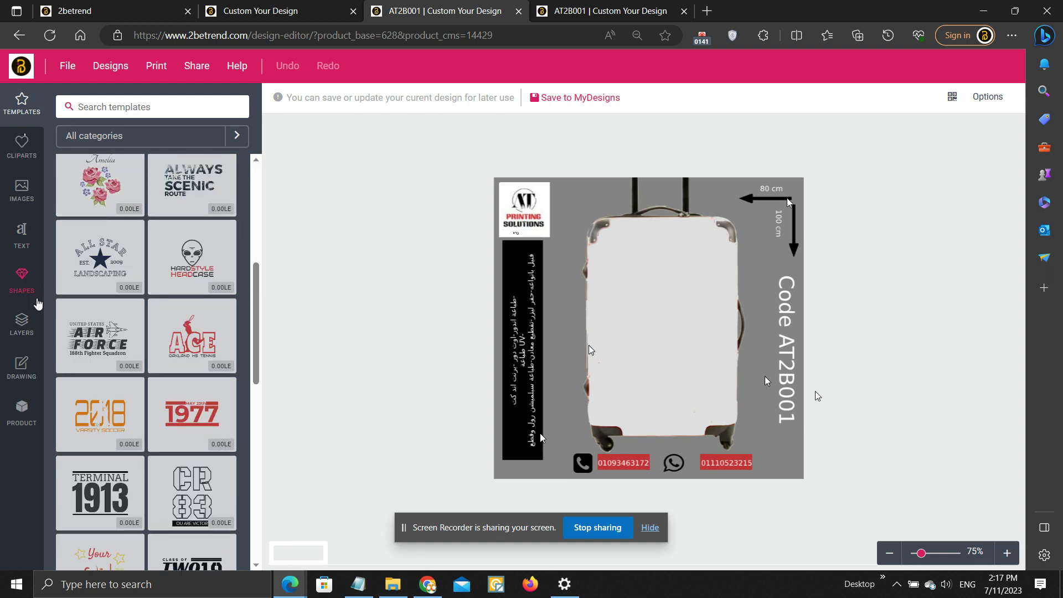
pyautogui.click(20, 154)
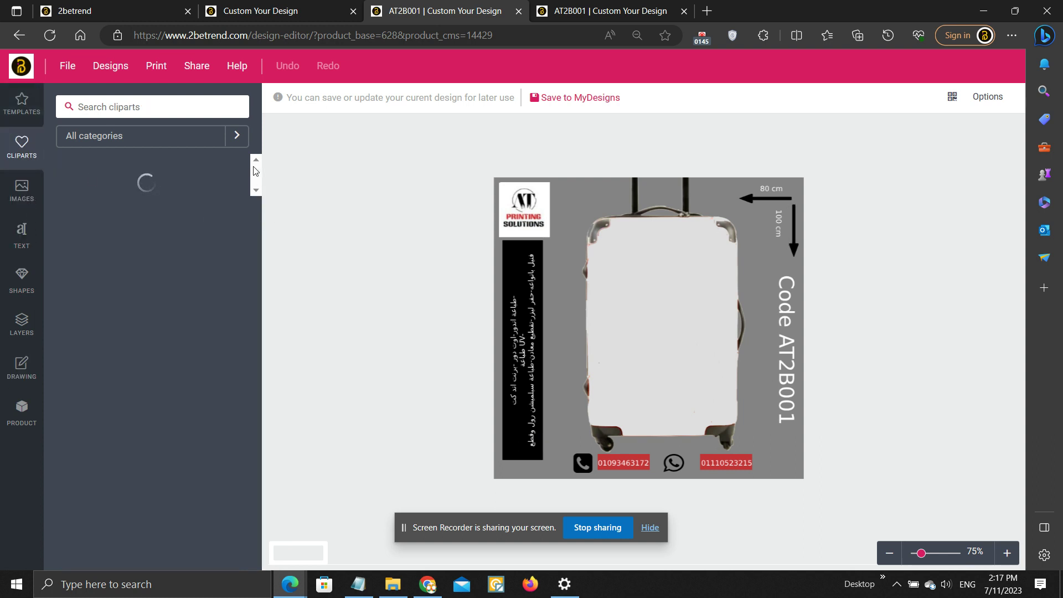
pyautogui.click(237, 136)
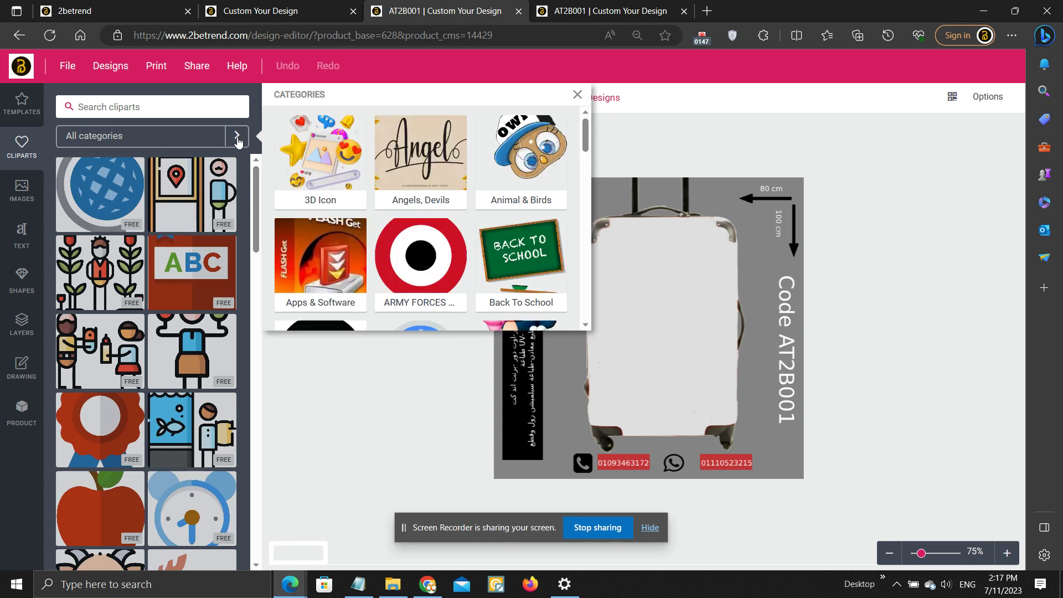
pyautogui.moveTo(257, 193); pyautogui.dragTo(244, 301)
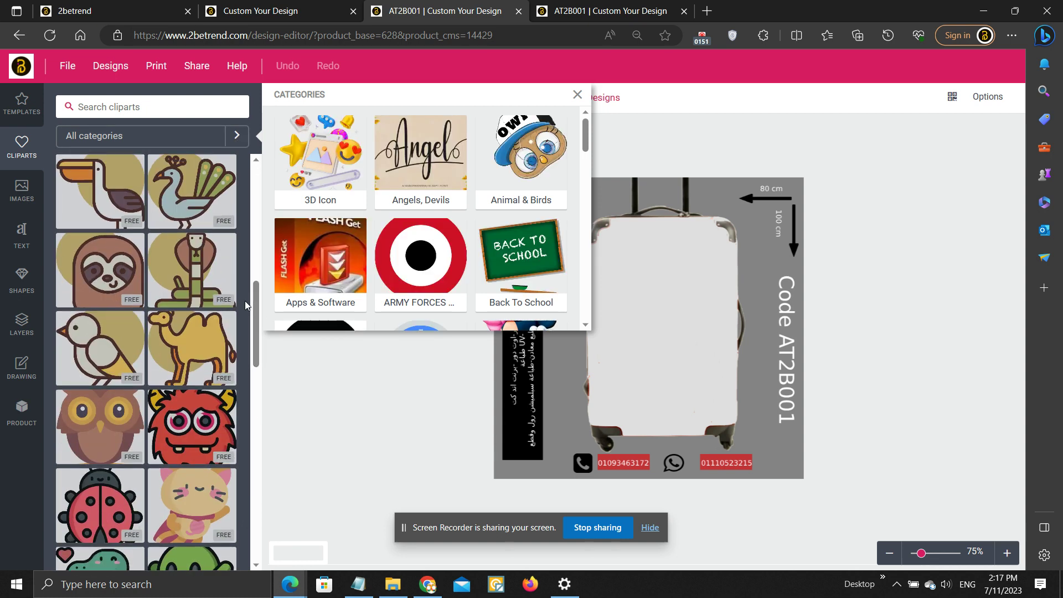
pyautogui.moveTo(585, 143); pyautogui.dragTo(579, 259)
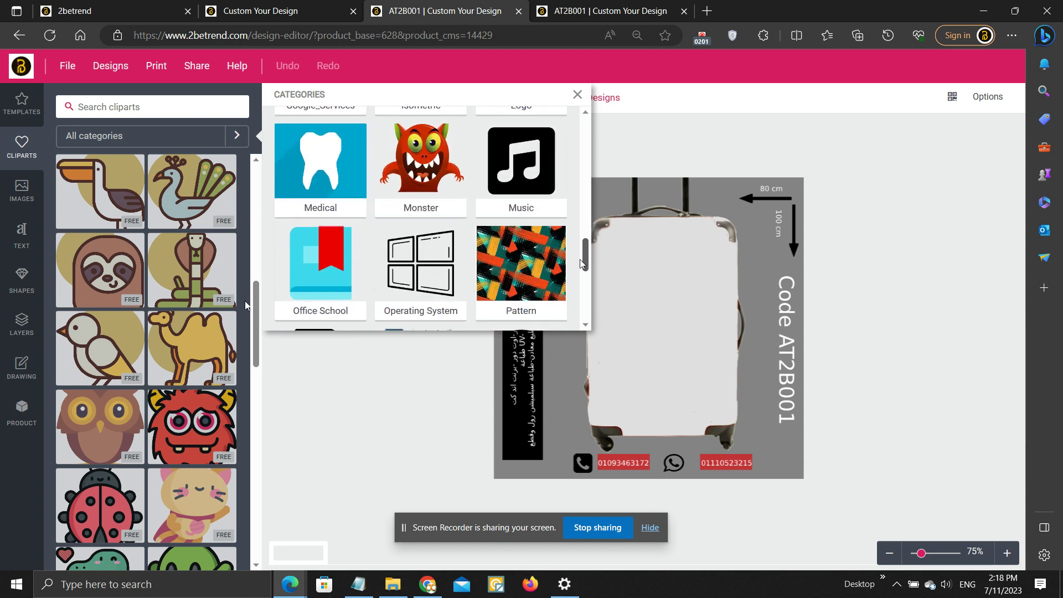
pyautogui.click(523, 268)
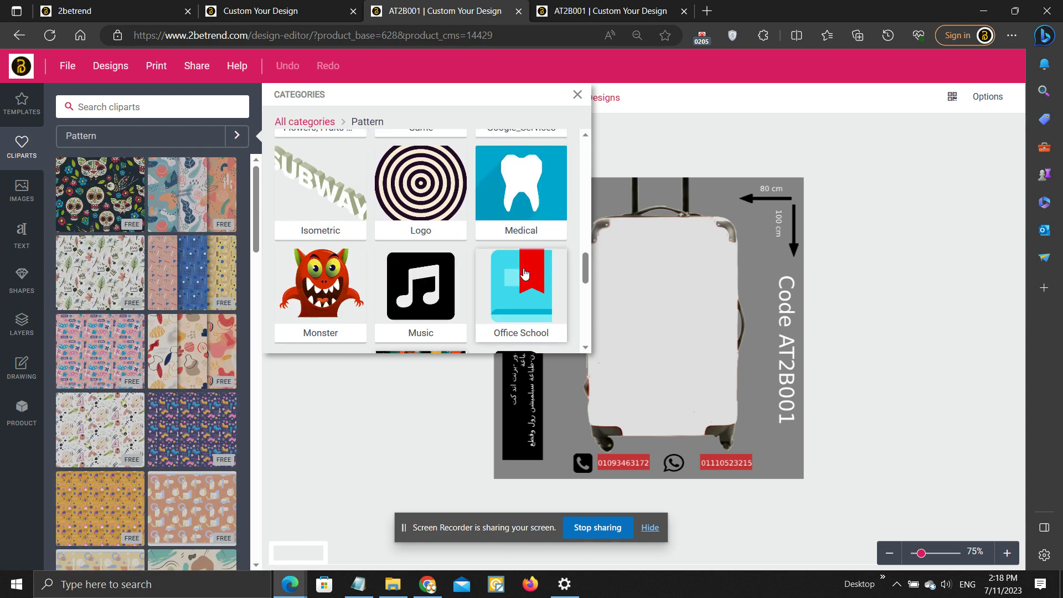
# - Place the sugar-skull pattern on the suitcase, enlarge it to cover the whole front and rotate it diagonally
pyautogui.click(83, 192)
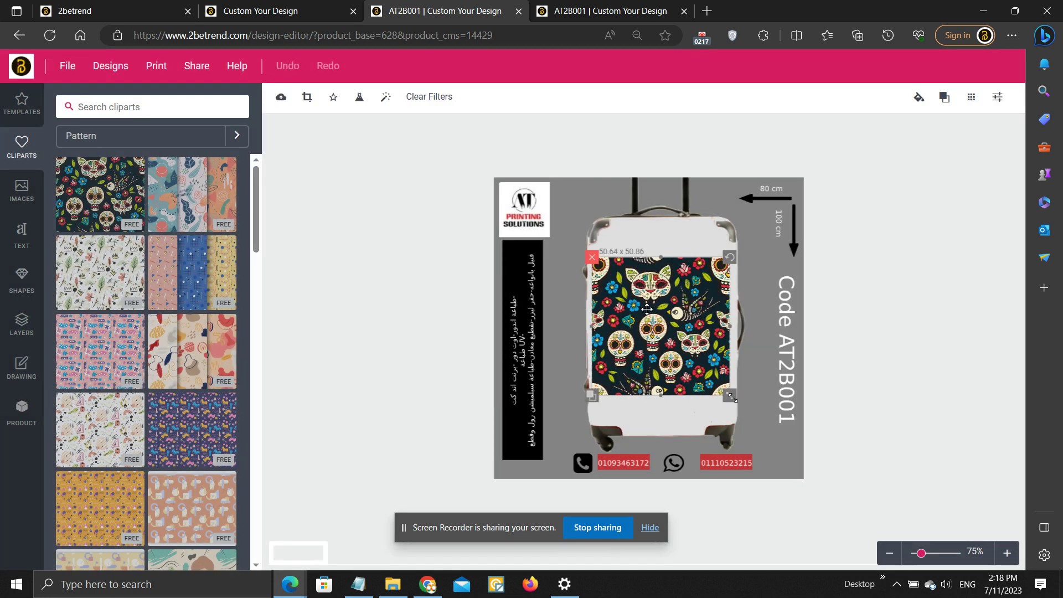
pyautogui.moveTo(730, 395); pyautogui.dragTo(774, 438)
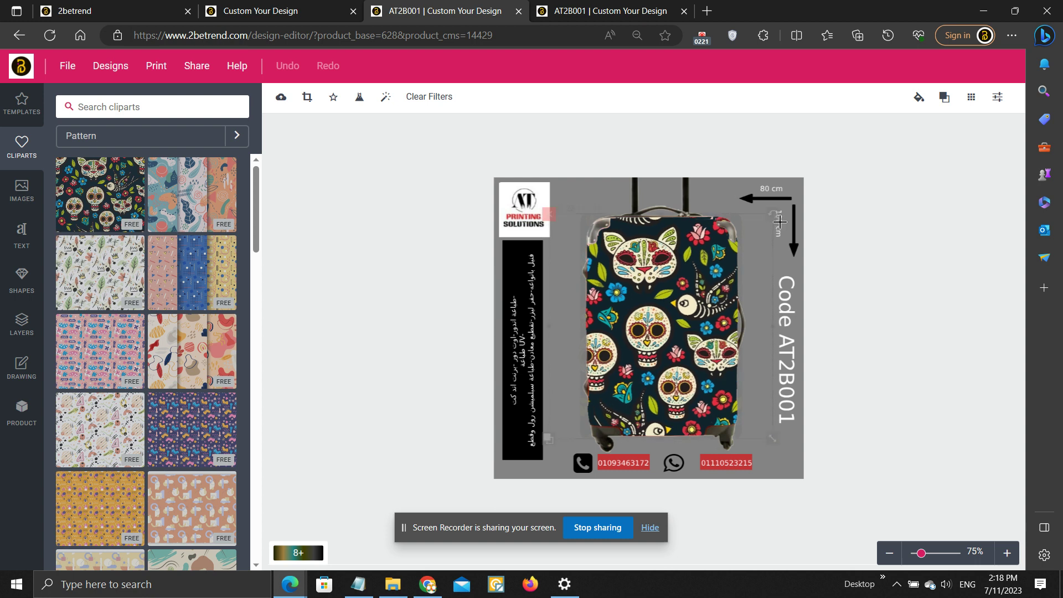
pyautogui.moveTo(775, 214); pyautogui.dragTo(705, 365)
pyautogui.moveTo(682, 312); pyautogui.dragTo(674, 298)
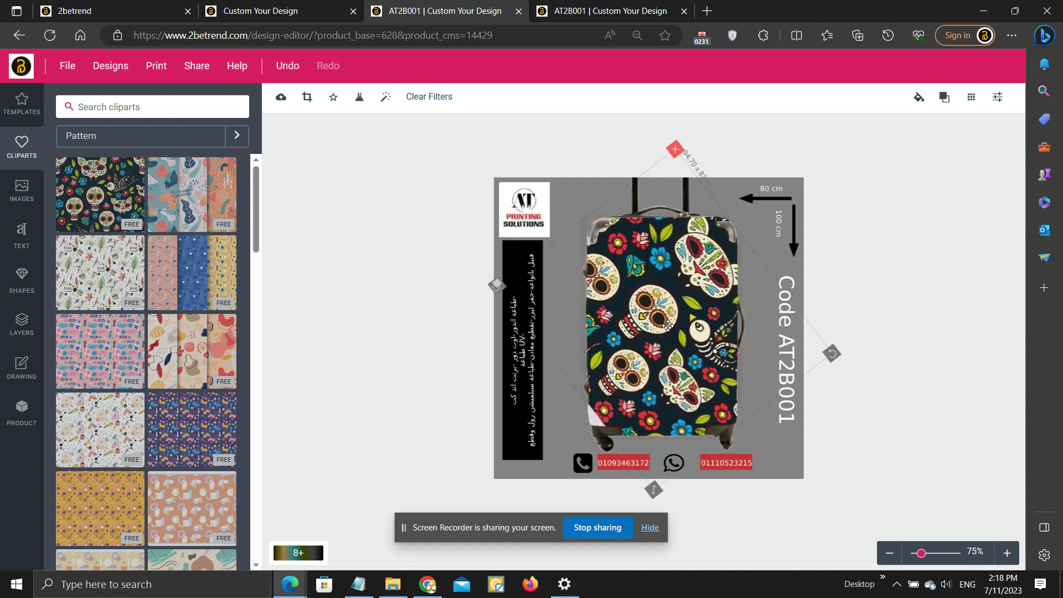
# - Try the B&W and Satya filters on the skull pattern, and delete the pattern from the suitcase
pyautogui.click(387, 99)
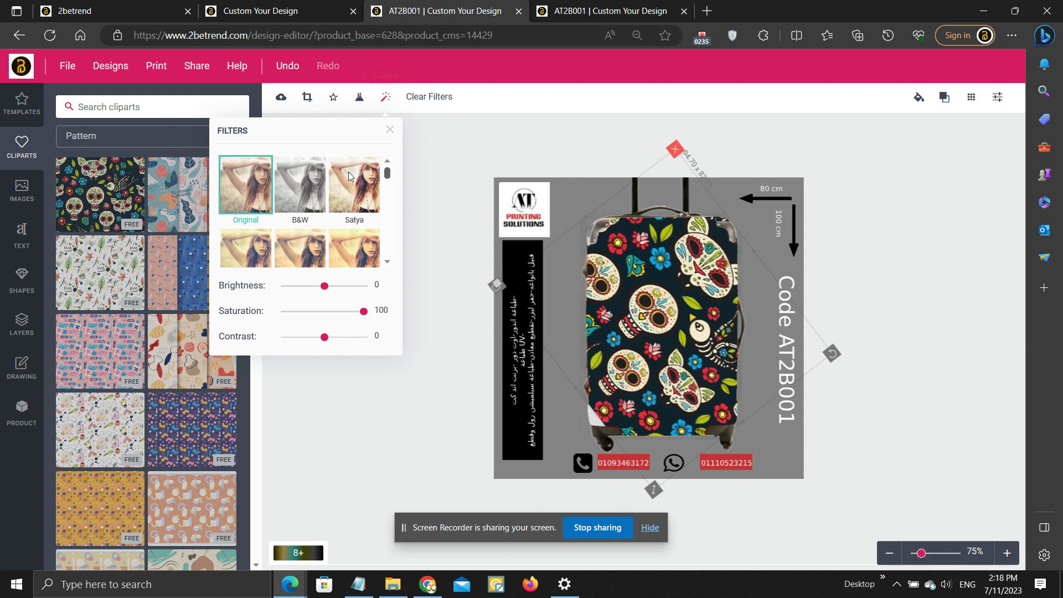
pyautogui.click(286, 183)
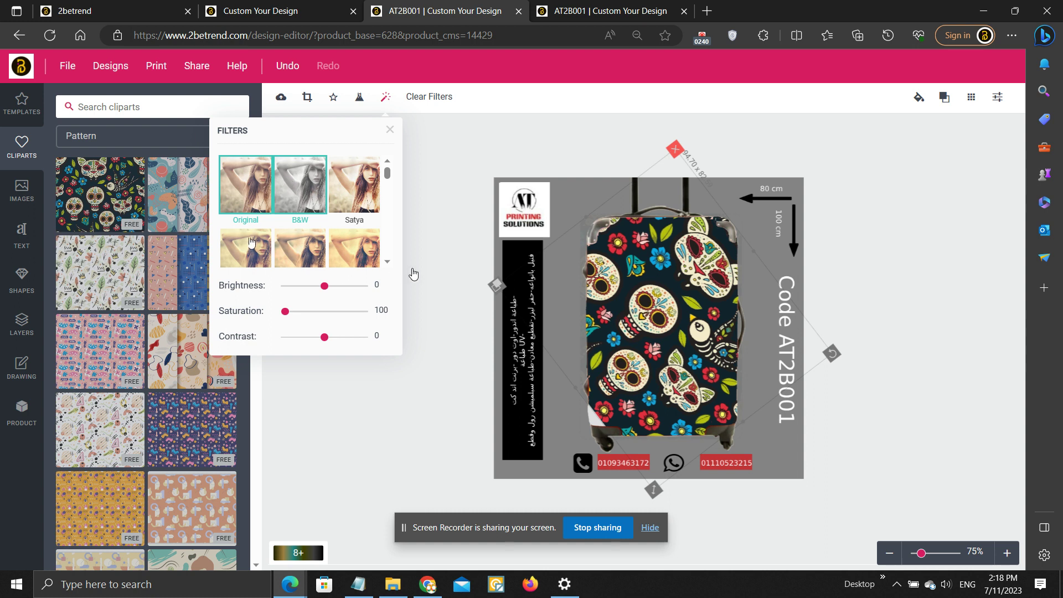
pyautogui.click(359, 195)
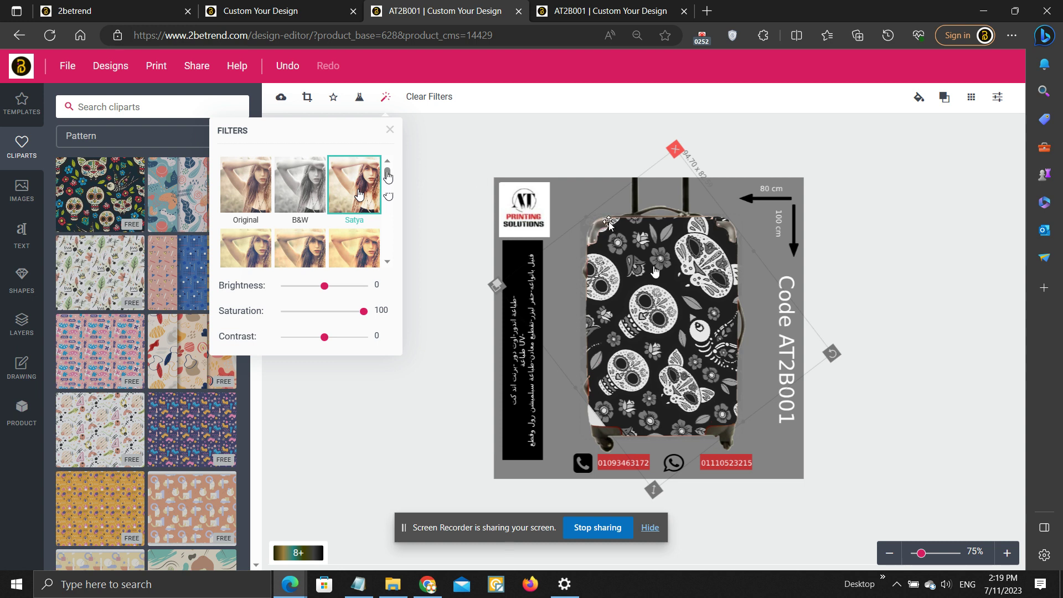
pyautogui.press('Delete')
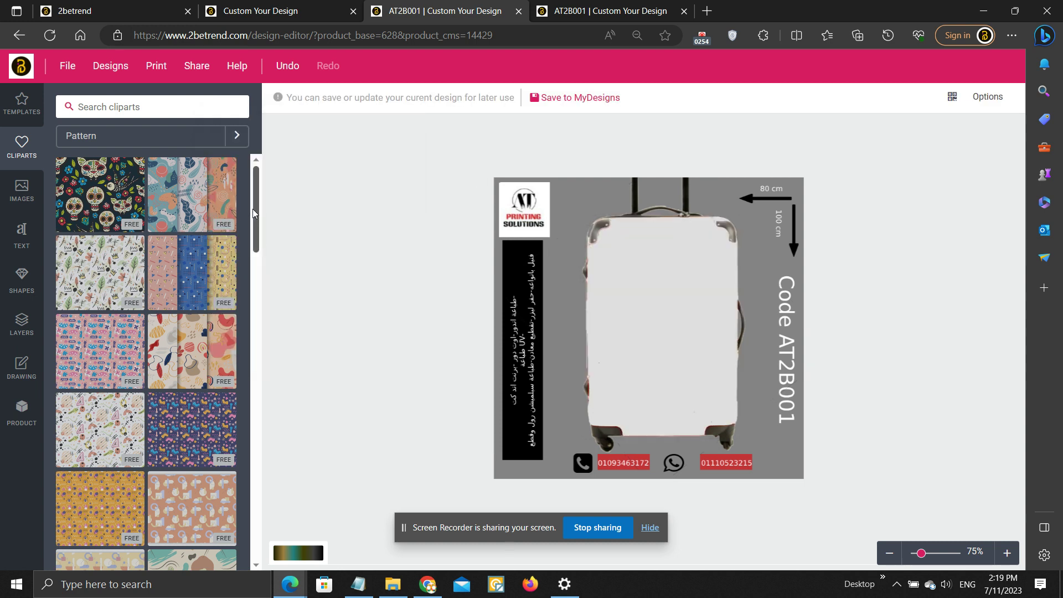
# - Place the abstract red, purple and yellow shapes pattern on the suitcase, rotated a quarter turn clockwise and enlarged to cover the front
pyautogui.moveTo(253, 208); pyautogui.dragTo(247, 365)
pyautogui.click(188, 317)
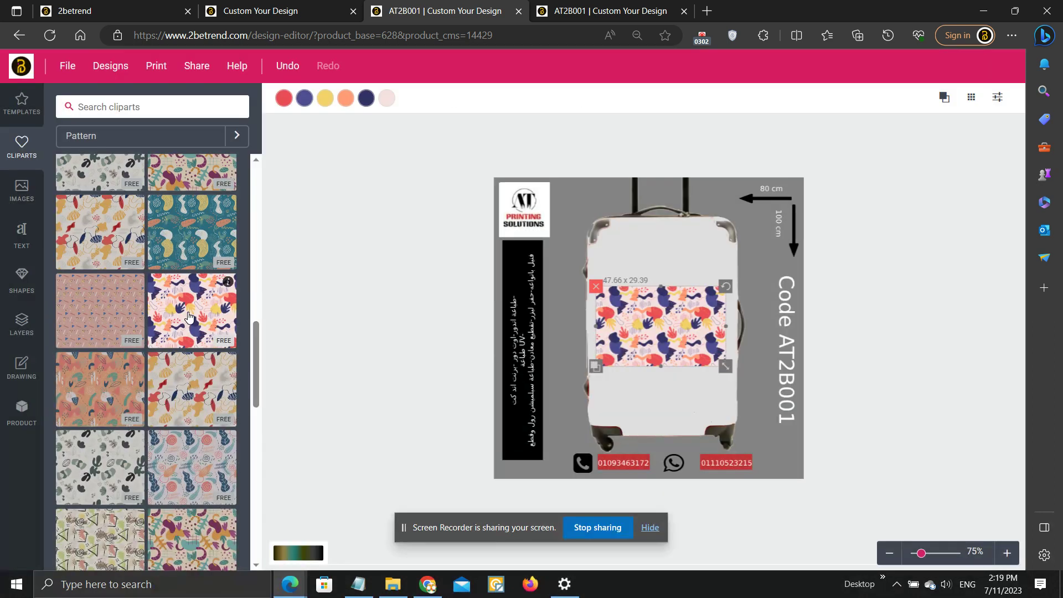
pyautogui.moveTo(726, 287); pyautogui.dragTo(697, 388)
pyautogui.moveTo(615, 394); pyautogui.dragTo(565, 435)
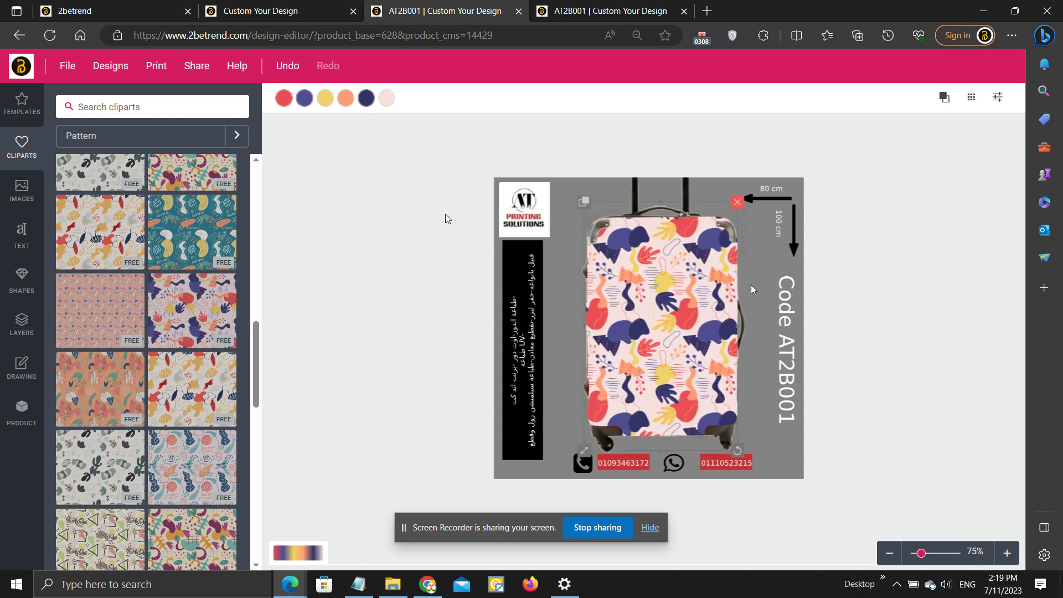
# - Recolour the pattern: pale pink background to light yellow, purple shapes to light blue, and orange shapes to magenta #ff21da
pyautogui.click(284, 101)
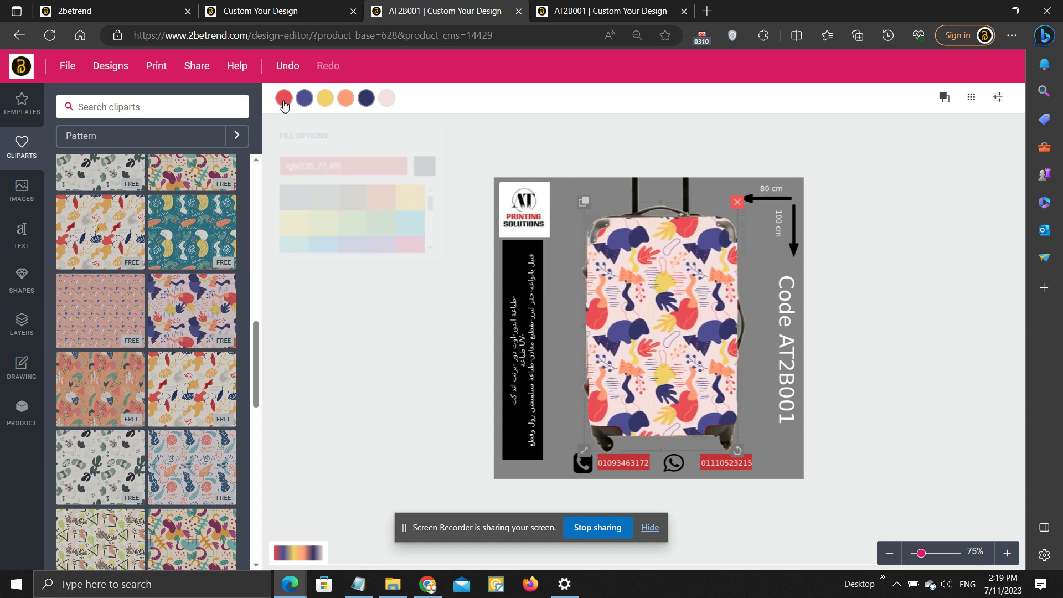
pyautogui.click(382, 99)
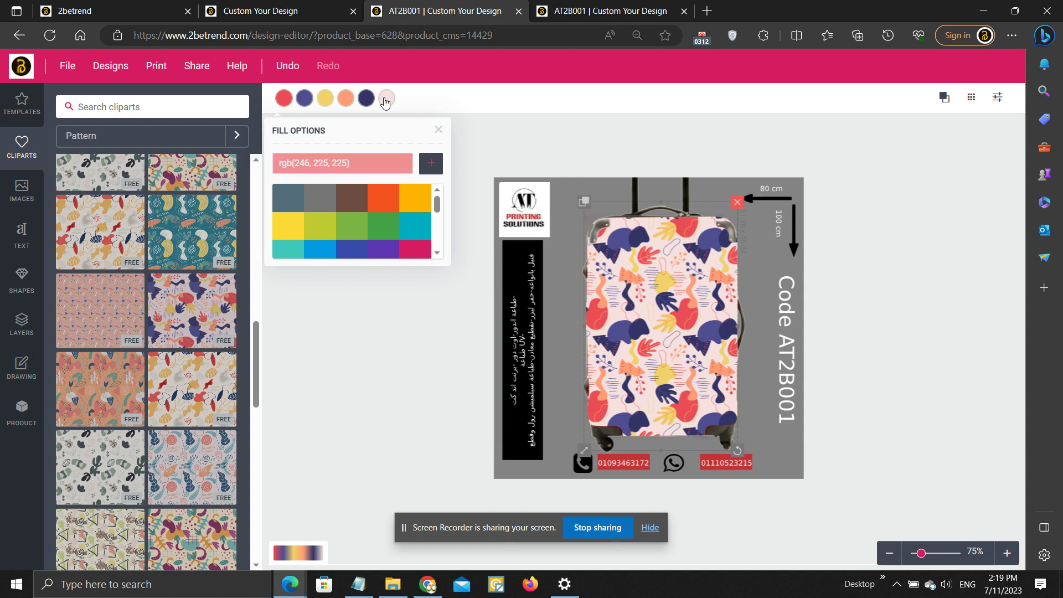
pyautogui.click(381, 160)
pyautogui.moveTo(375, 226)
pyautogui.mouseDown()
pyautogui.moveTo(340, 216)
pyautogui.moveTo(364, 218)
pyautogui.moveTo(370, 247)
pyautogui.moveTo(329, 254)
pyautogui.moveTo(308, 217)
pyautogui.moveTo(297, 239)
pyautogui.moveTo(380, 215)
pyautogui.mouseUp()
pyautogui.click(304, 100)
pyautogui.click(345, 98)
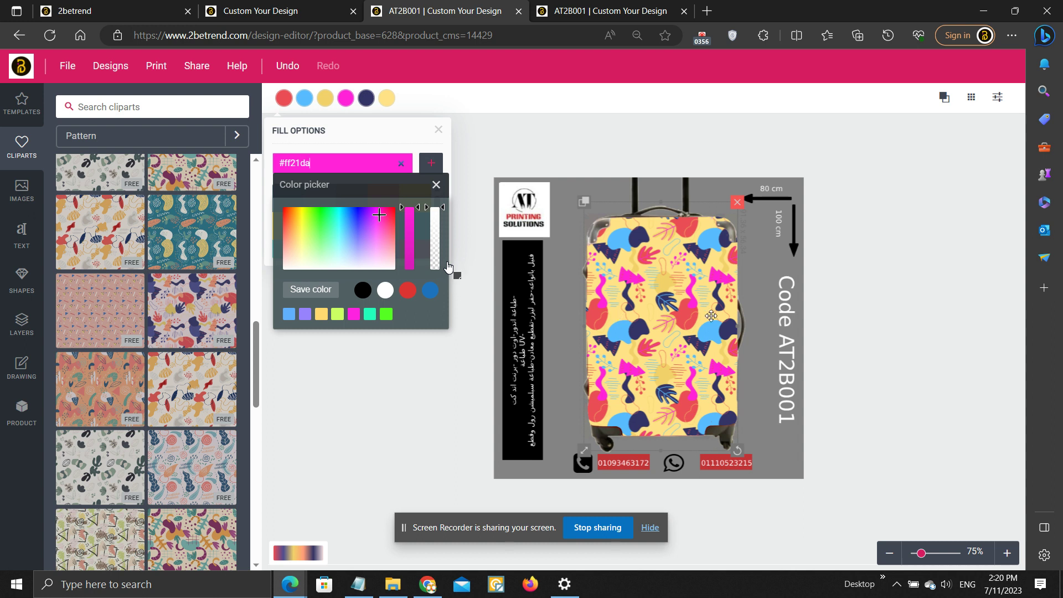
pyautogui.click(698, 305)
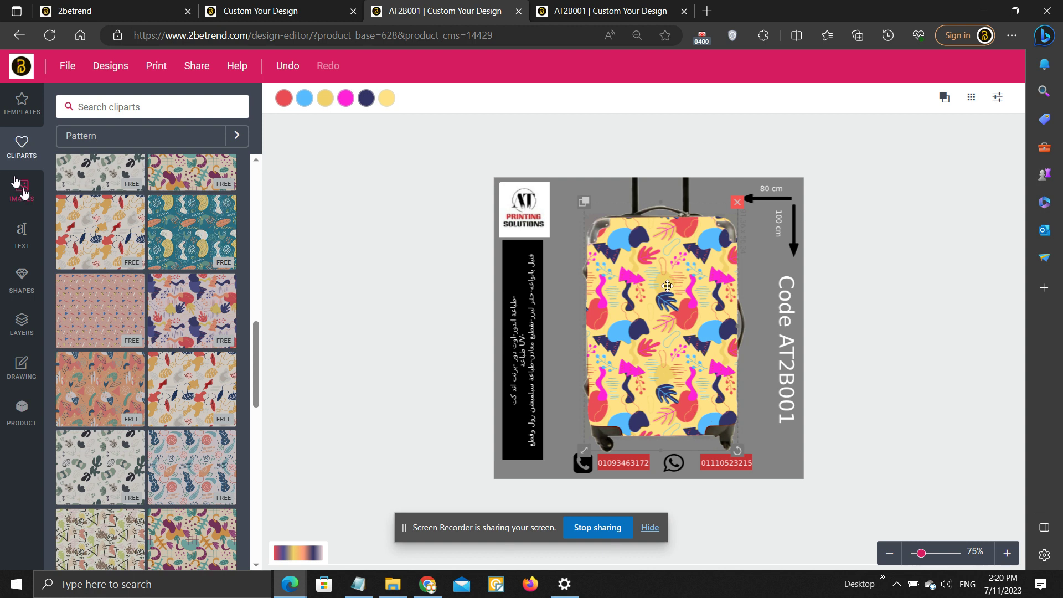
# - Add a text in the Oswald font to the middle of the suitcase and enlarge it to nearly the suitcase's width
pyautogui.click(22, 233)
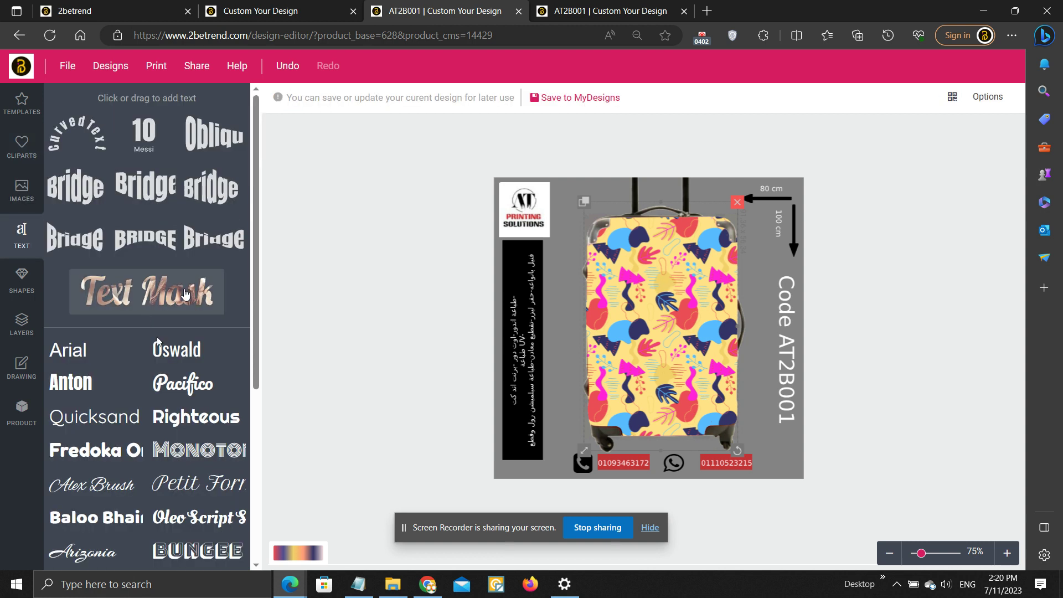
pyautogui.moveTo(448, 339); pyautogui.dragTo(662, 324)
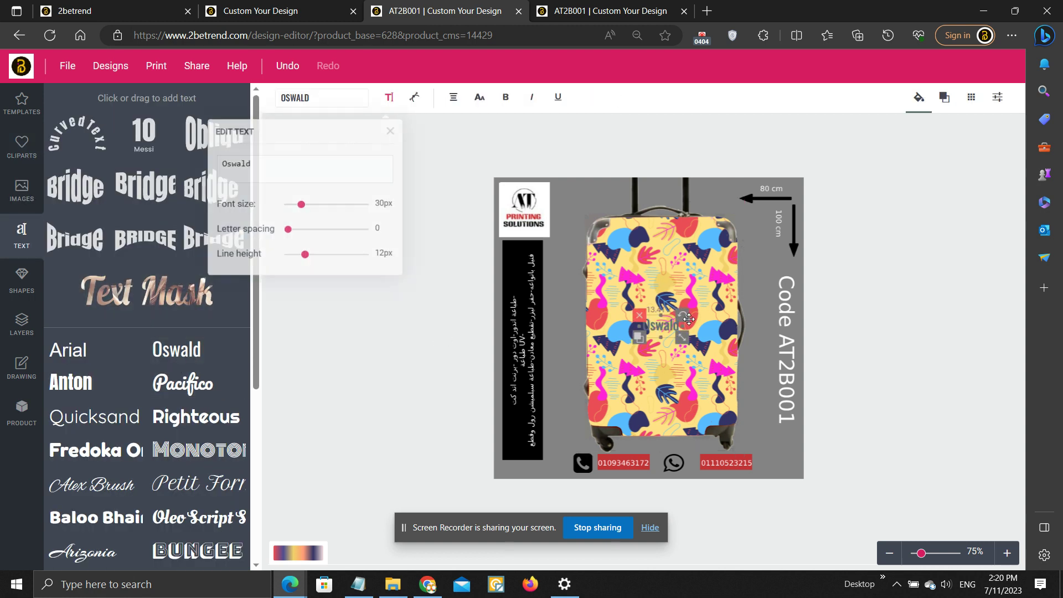
pyautogui.moveTo(716, 357); pyautogui.dragTo(725, 358)
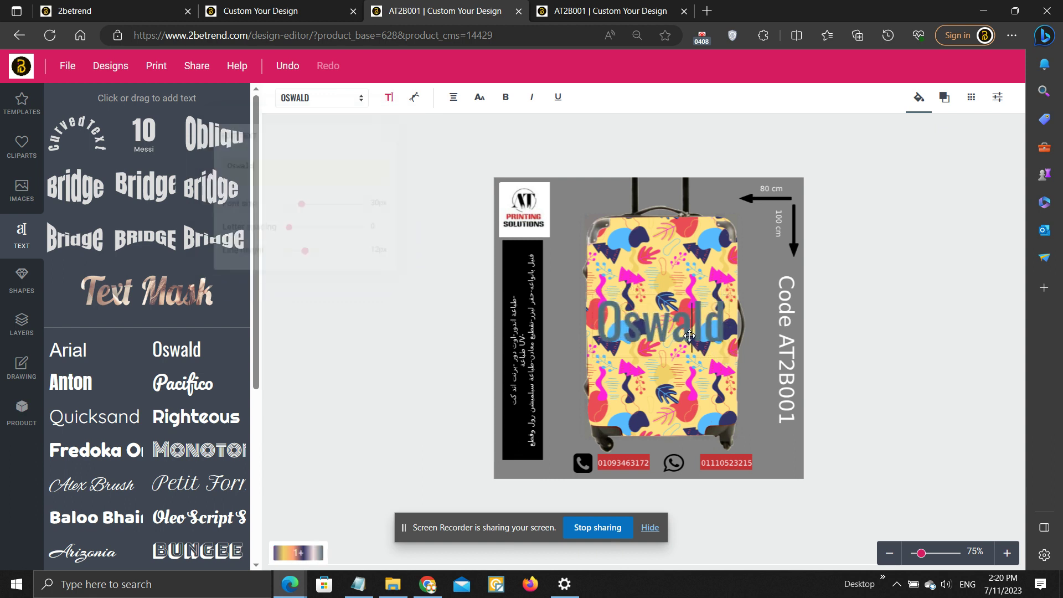
# - Change the Oswald text on the suitcase to "AT" and enlarge it to nearly the full width of the suitcase front
pyautogui.click(390, 97)
pyautogui.doubleClick(239, 165)
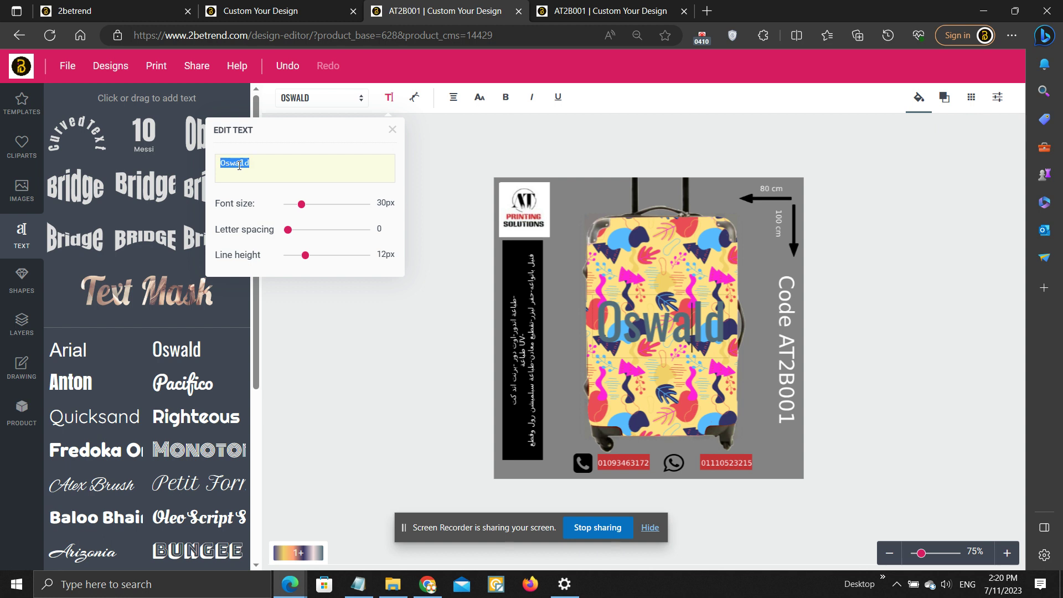
pyautogui.write('AT')
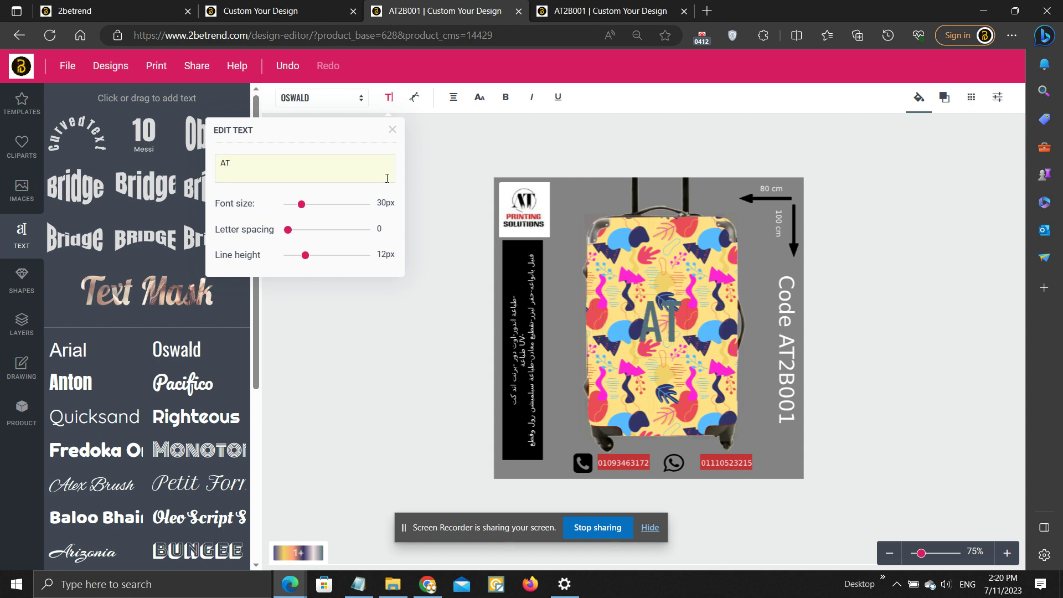
pyautogui.click(598, 143)
pyautogui.click(656, 303)
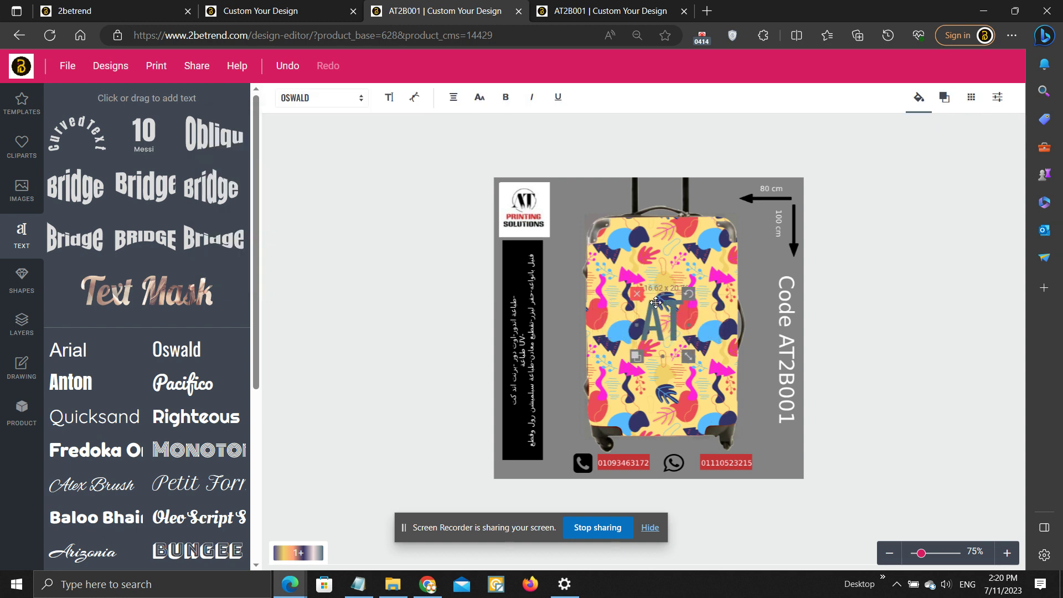
pyautogui.moveTo(692, 360); pyautogui.dragTo(744, 404)
# - Set the transparency of the AT text's fill to 58%
pyautogui.click(918, 98)
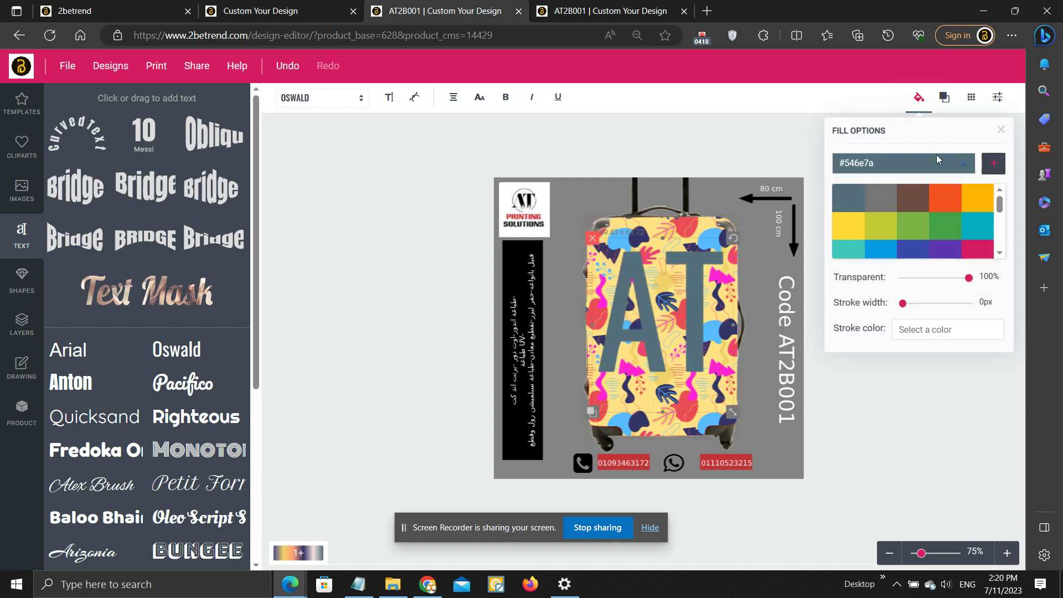
pyautogui.moveTo(969, 277); pyautogui.dragTo(942, 282)
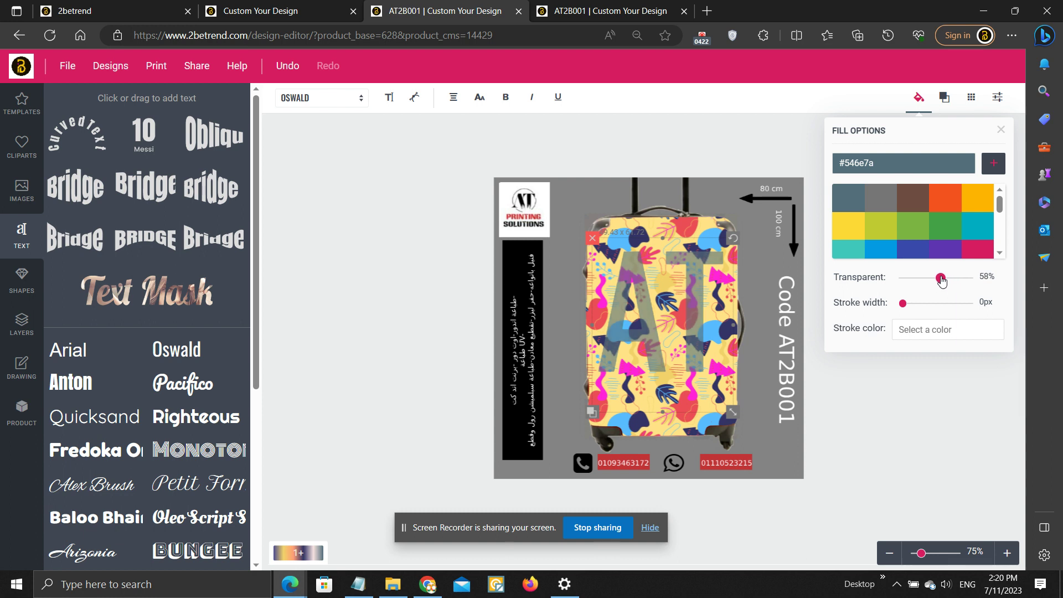
pyautogui.click(740, 139)
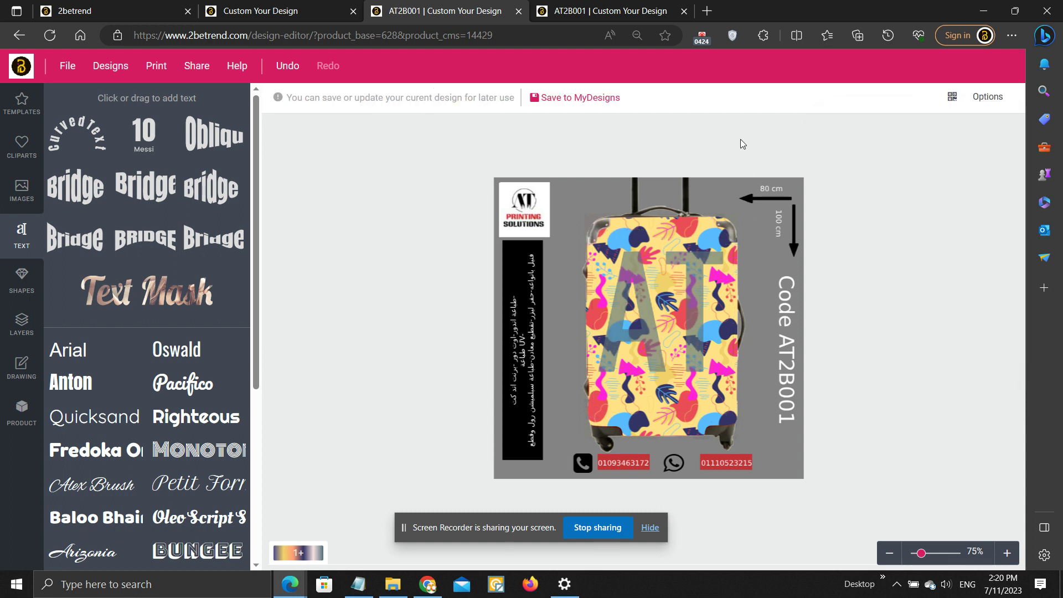
# - Delete the AT text from the suitcase and look through the available text fonts
pyautogui.click(689, 259)
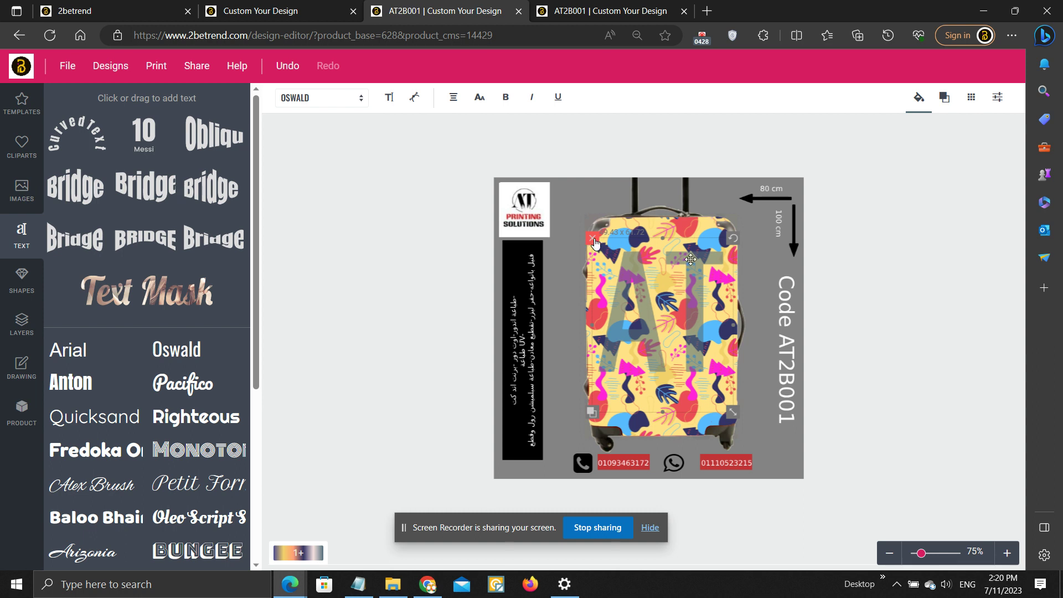
pyautogui.click(594, 242)
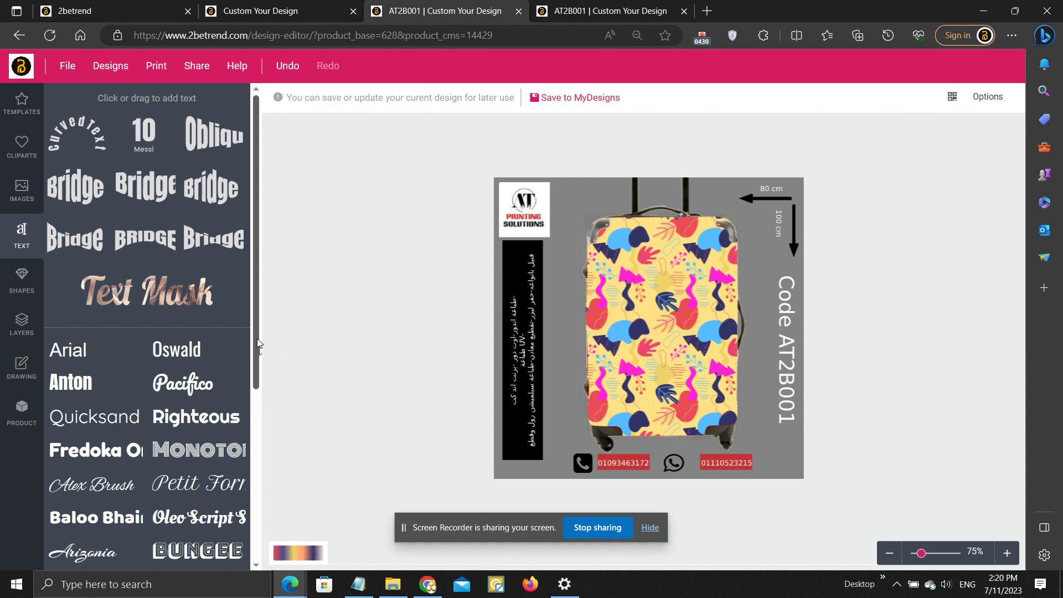
pyautogui.scroll(-2, 261, 361)
pyautogui.scroll(-3, 263, 383)
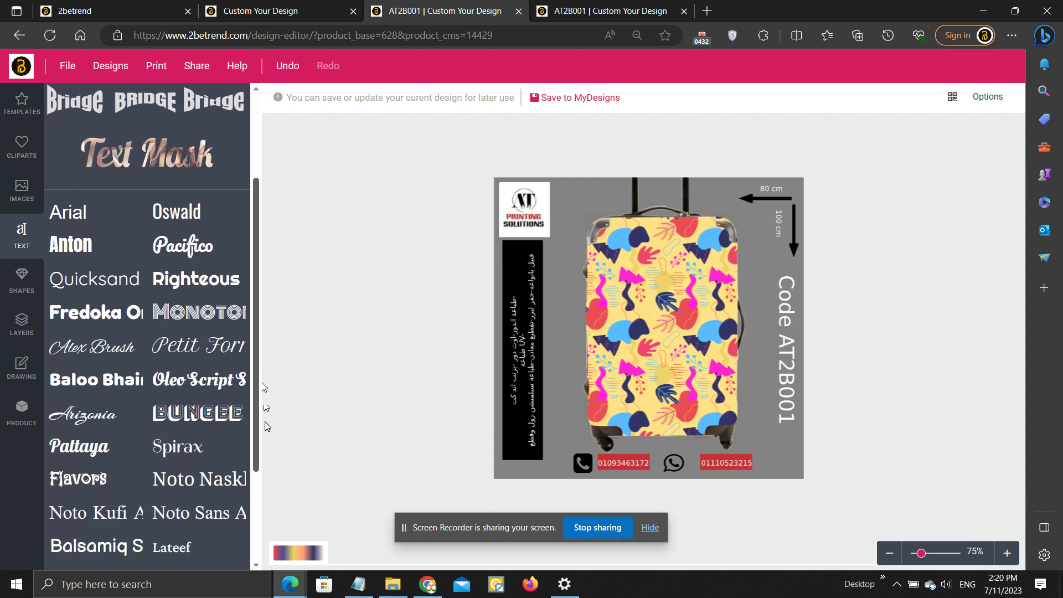
pyautogui.scroll(4, 109, 358)
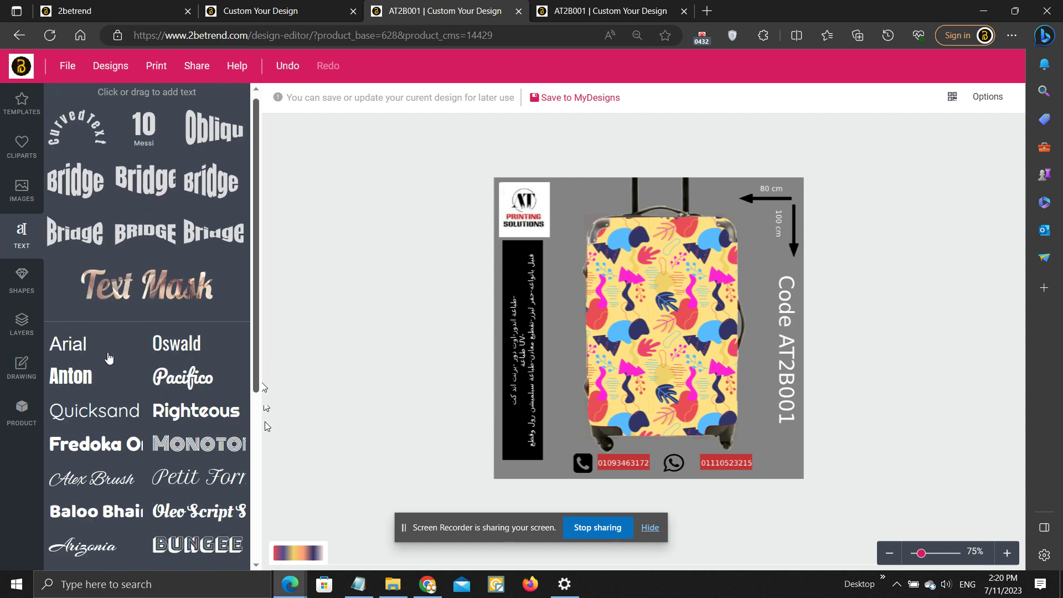
# - Browse the shape library and add the round gauge shape to the middle of the suitcase
pyautogui.click(22, 284)
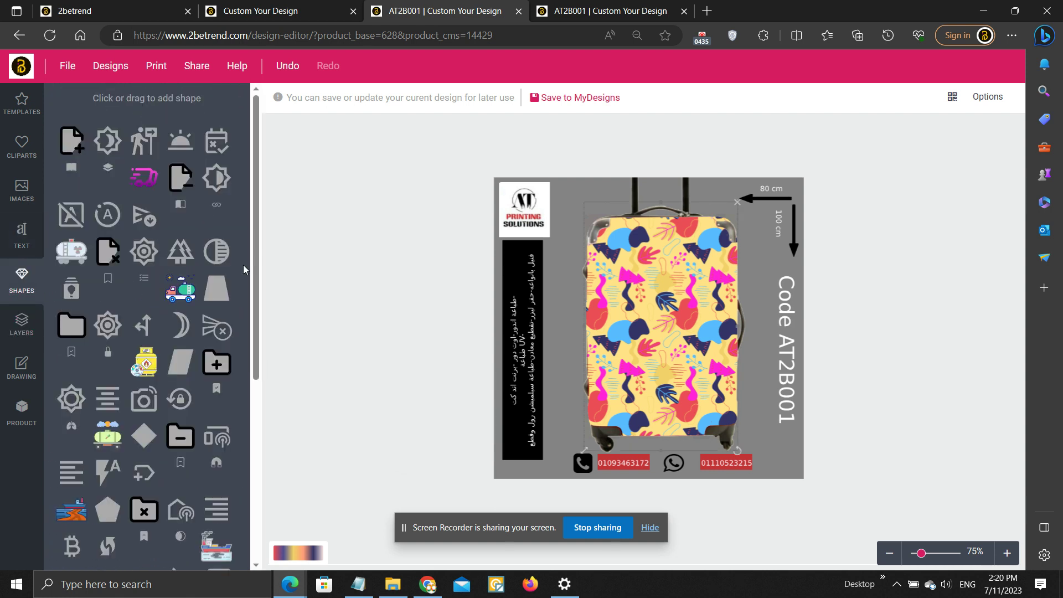
pyautogui.scroll(-3, 243, 265)
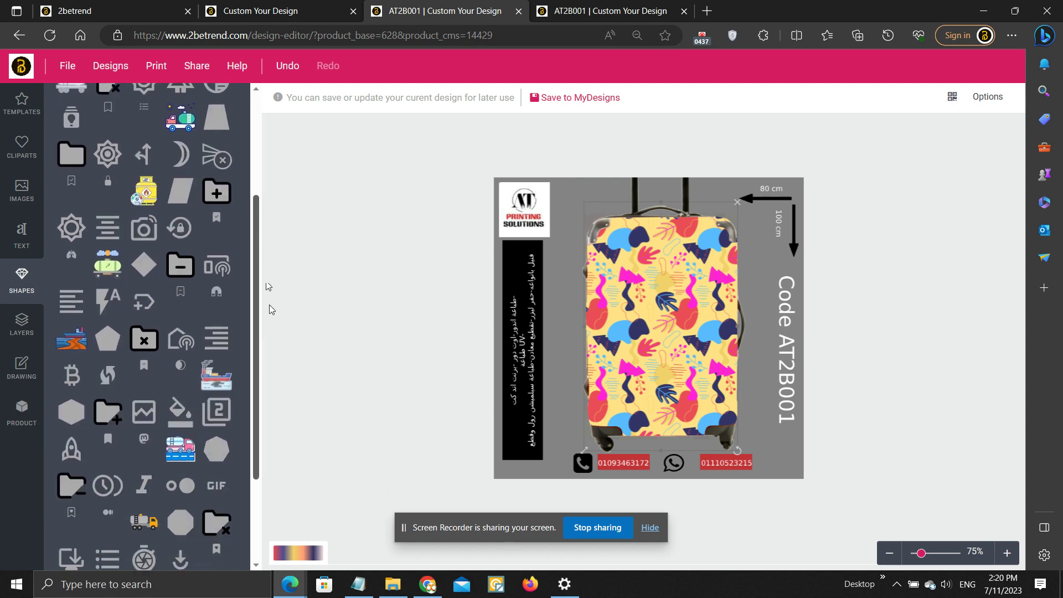
pyautogui.scroll(-8, 269, 333)
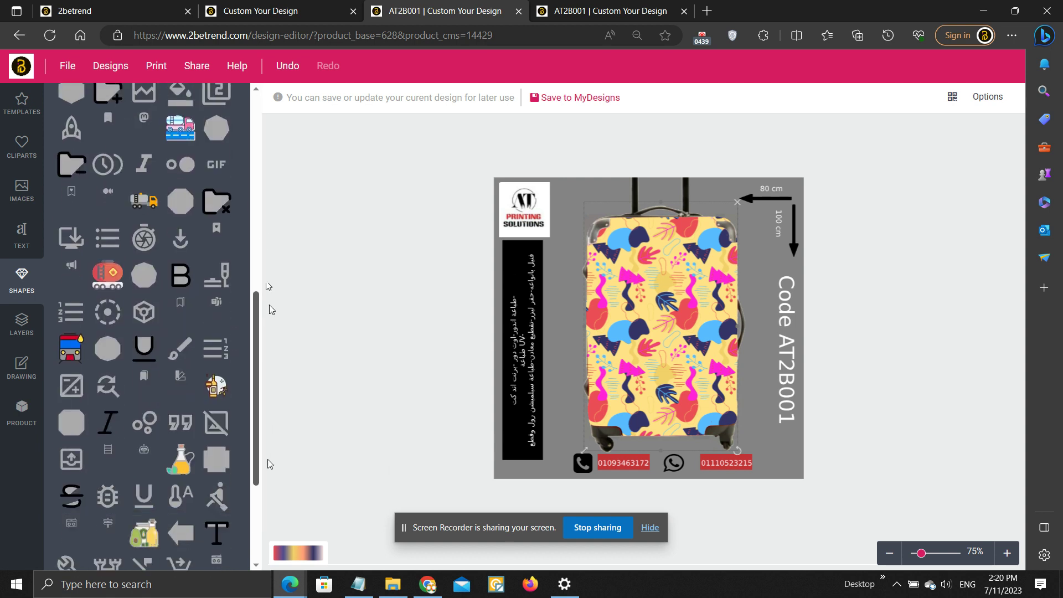
pyautogui.scroll(-5, 265, 443)
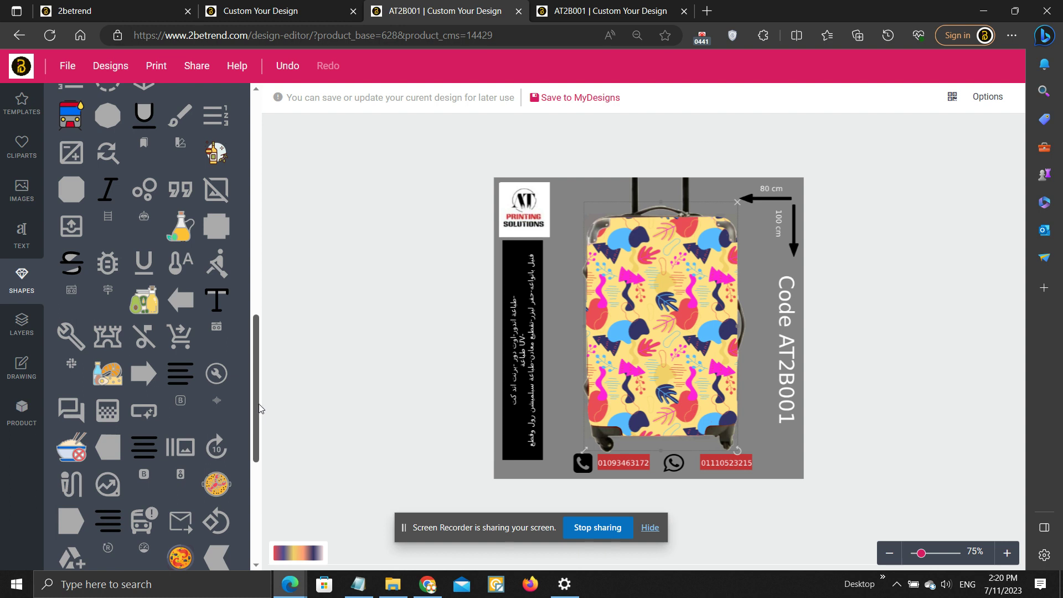
pyautogui.scroll(-1, 262, 467)
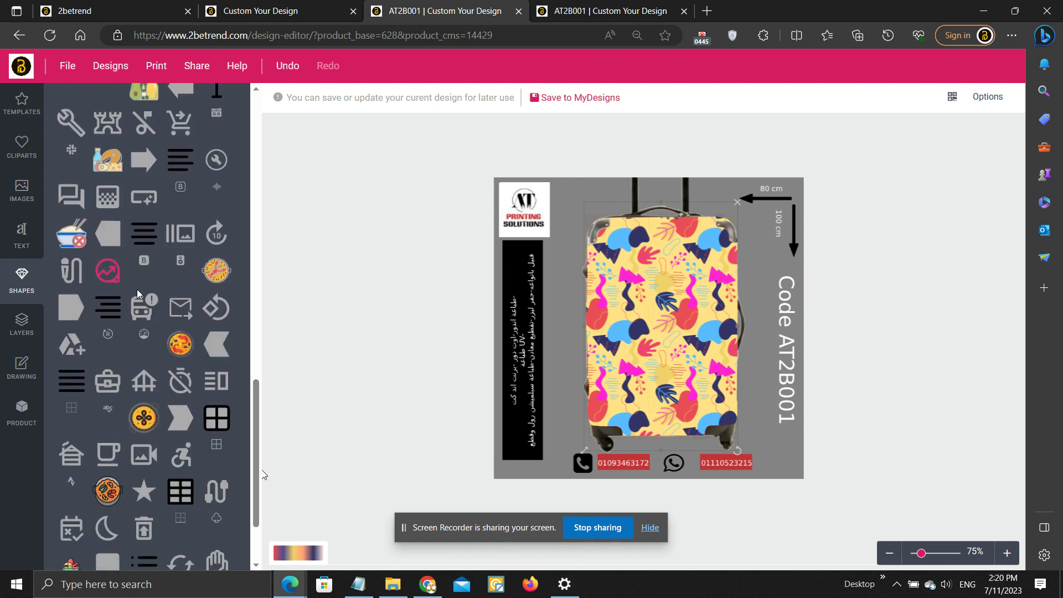
pyautogui.click(142, 336)
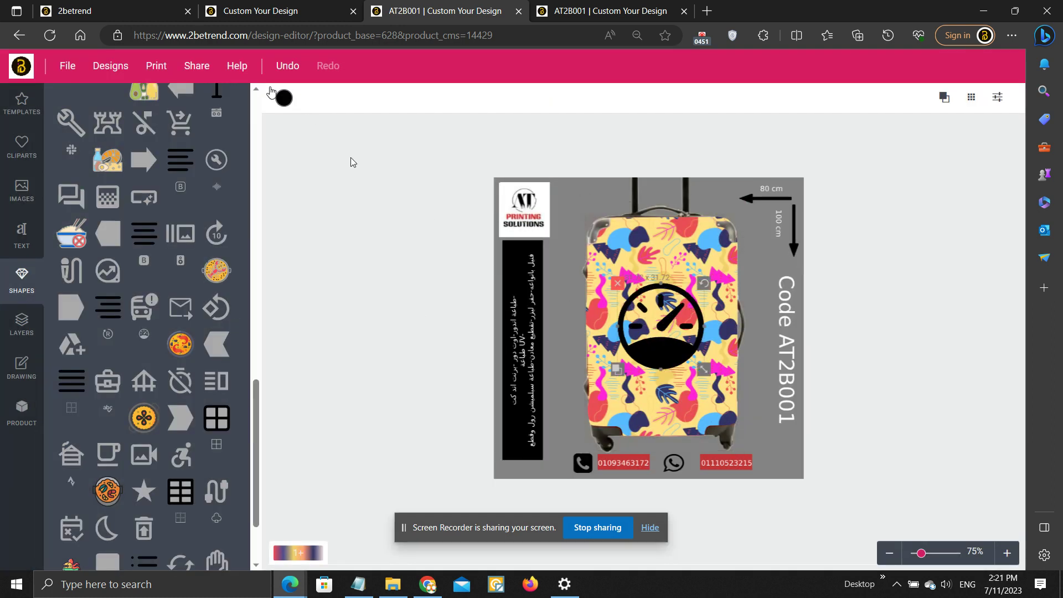
# - Try a green fill on the gauge shape and delete the shape from the suitcase
pyautogui.click(284, 98)
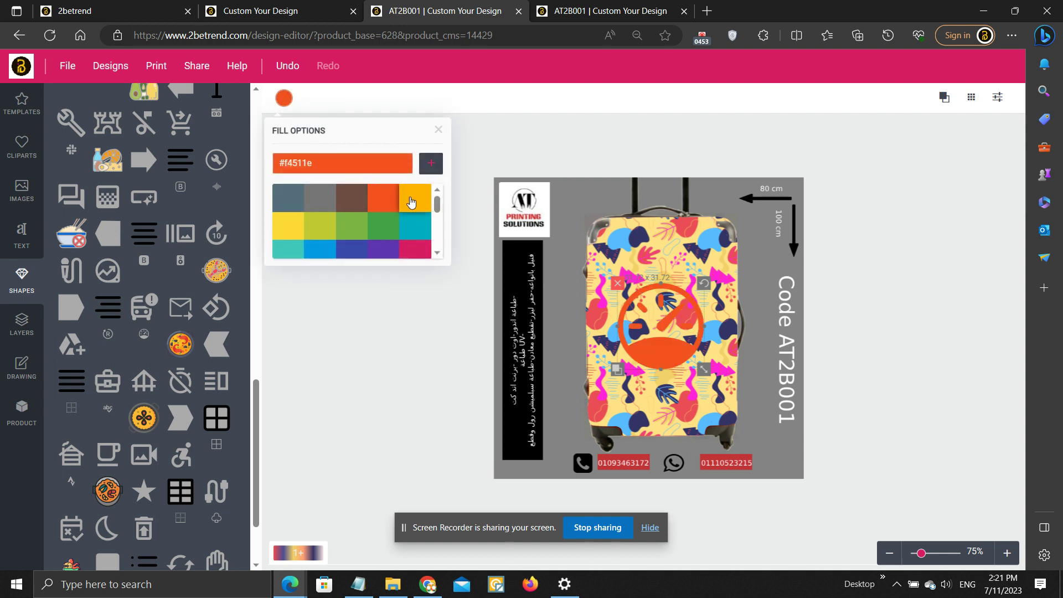
pyautogui.click(351, 225)
pyautogui.click(653, 336)
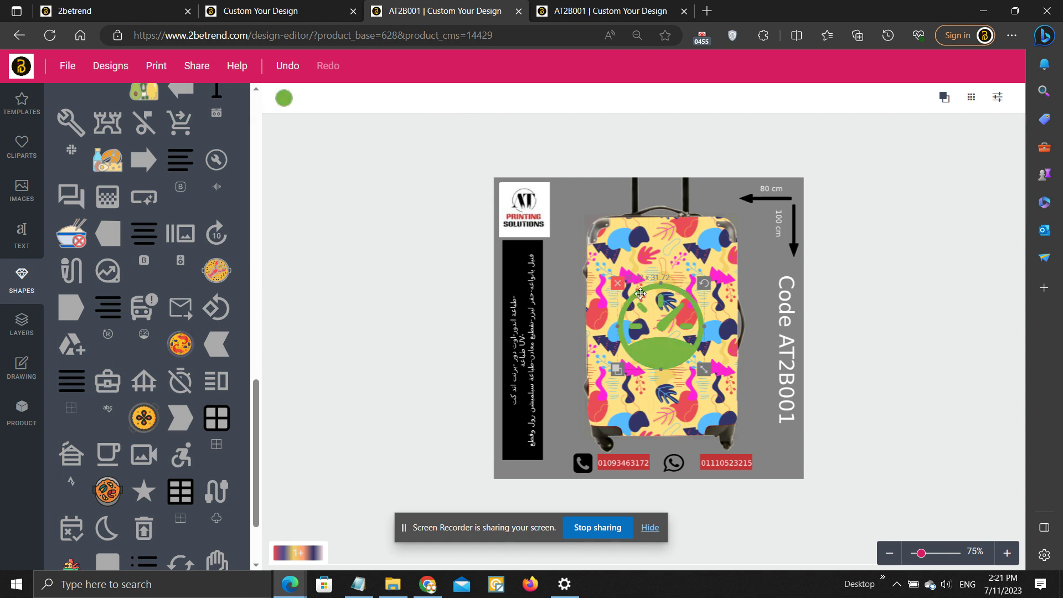
pyautogui.click(618, 283)
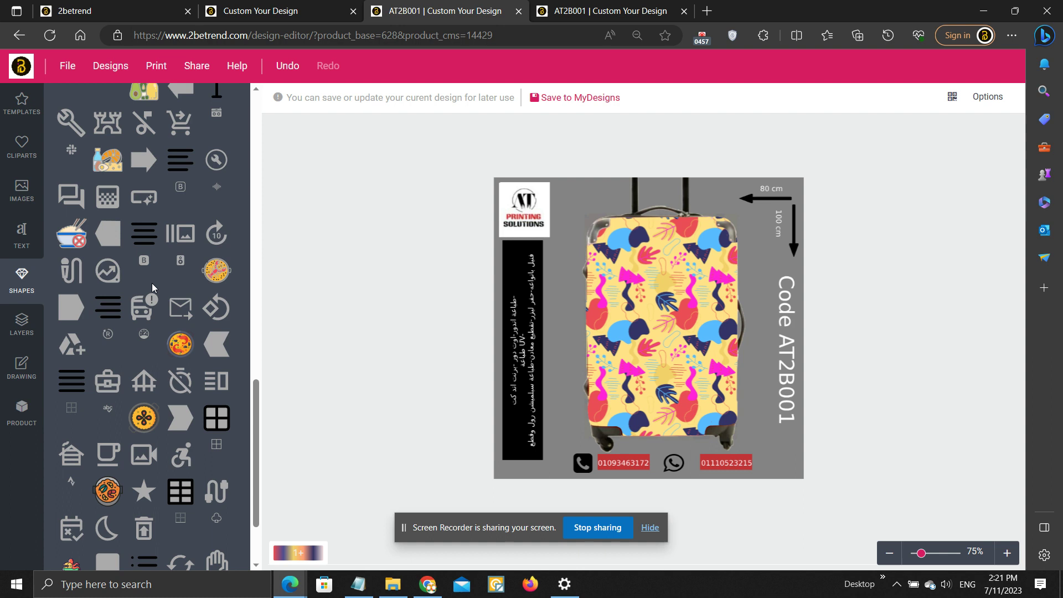
# - Open the image library and delete the recoloured abstract pattern from the suitcase
pyautogui.click(21, 193)
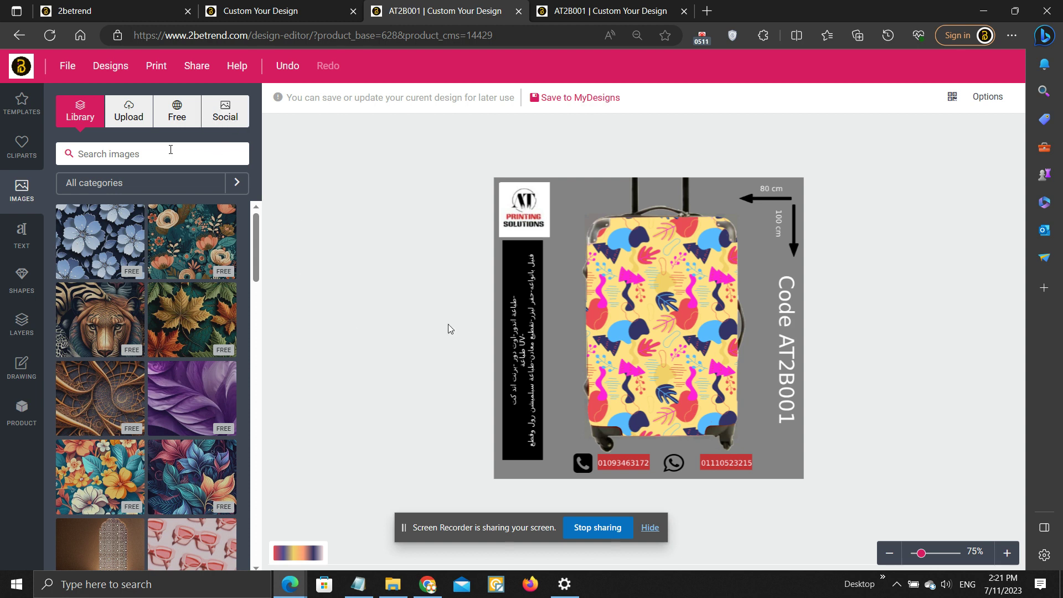
pyautogui.click(675, 311)
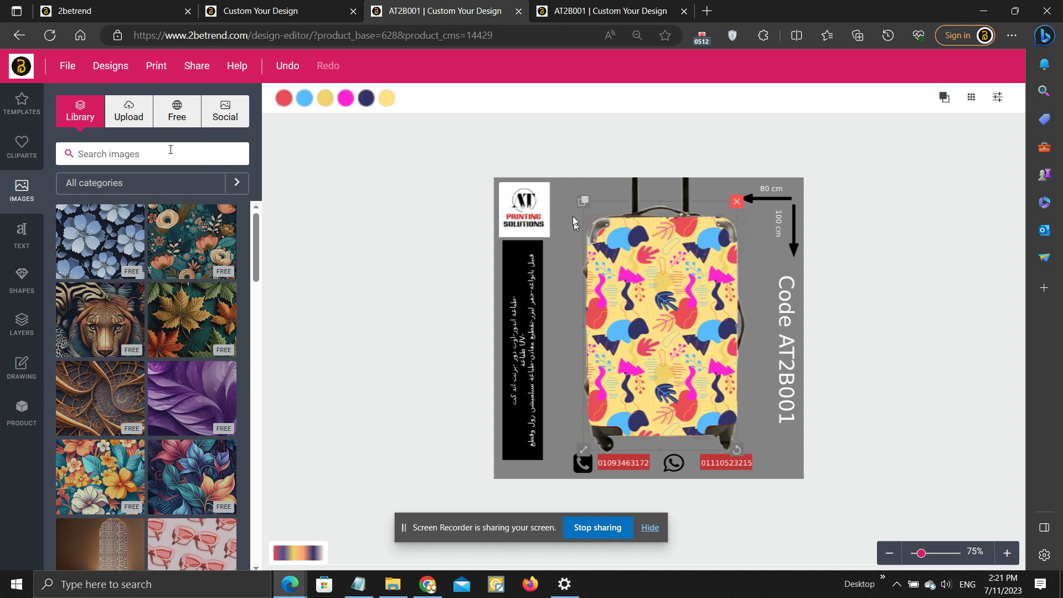
pyautogui.click(736, 202)
# - Place the library image of orange and cream flowers with teal leaves on the suitcase, enlarged to cover the whole front
pyautogui.scroll(-5, 265, 235)
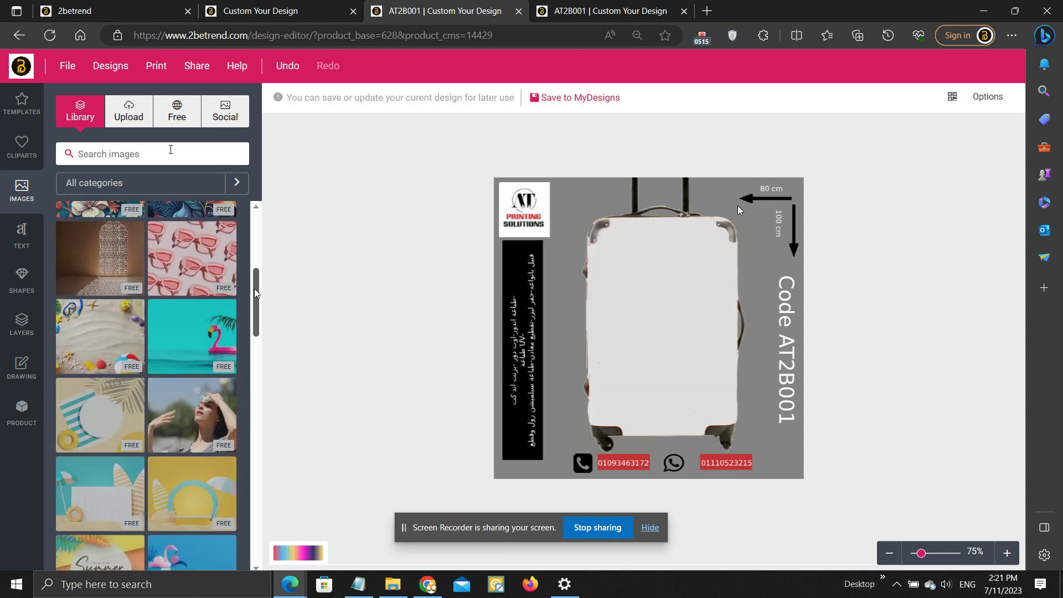
pyautogui.scroll(5, 261, 233)
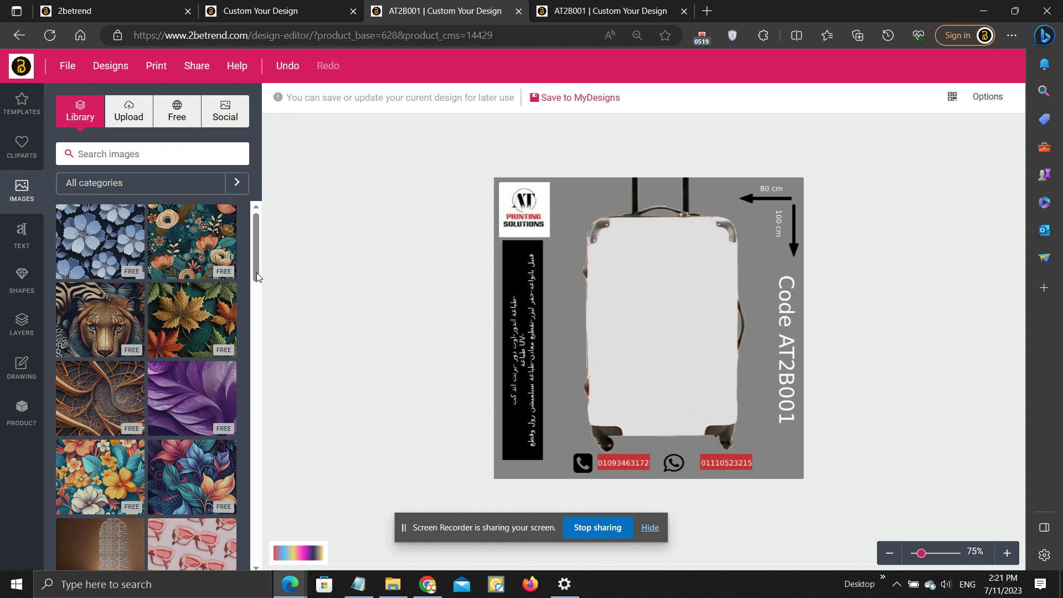
pyautogui.scroll(-4, 254, 262)
pyautogui.scroll(2, 259, 275)
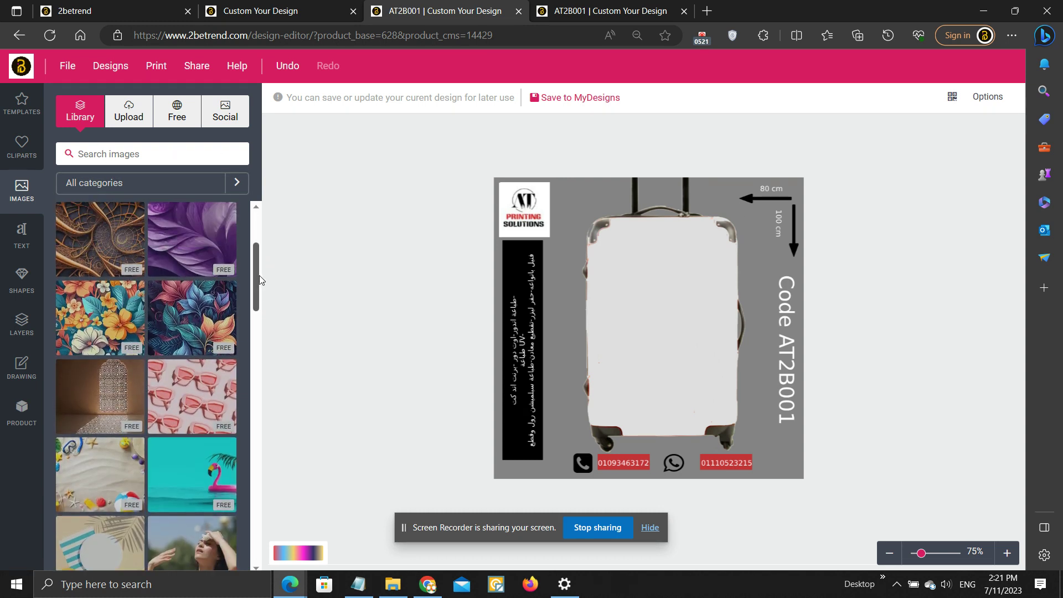
pyautogui.click(100, 319)
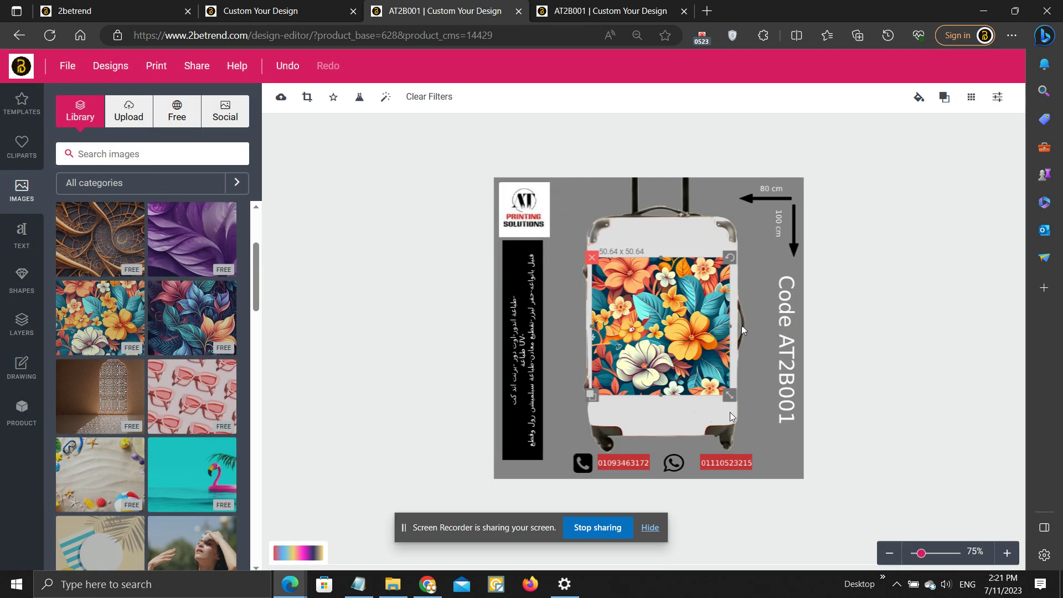
pyautogui.click(910, 373)
pyautogui.click(711, 343)
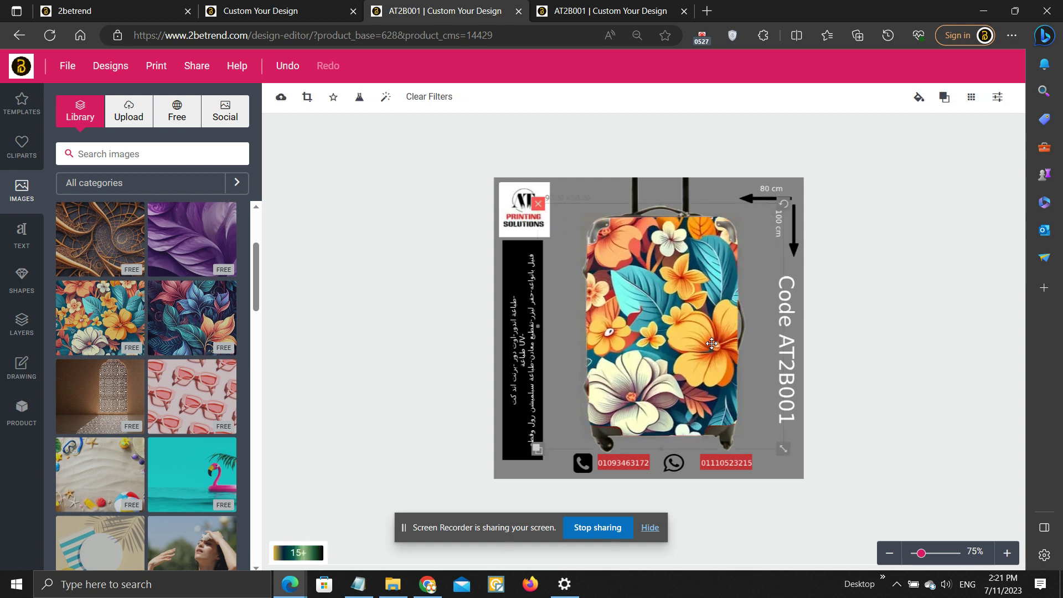
# - Apply the Edge wood filter to the flower image on the suitcase
pyautogui.click(386, 98)
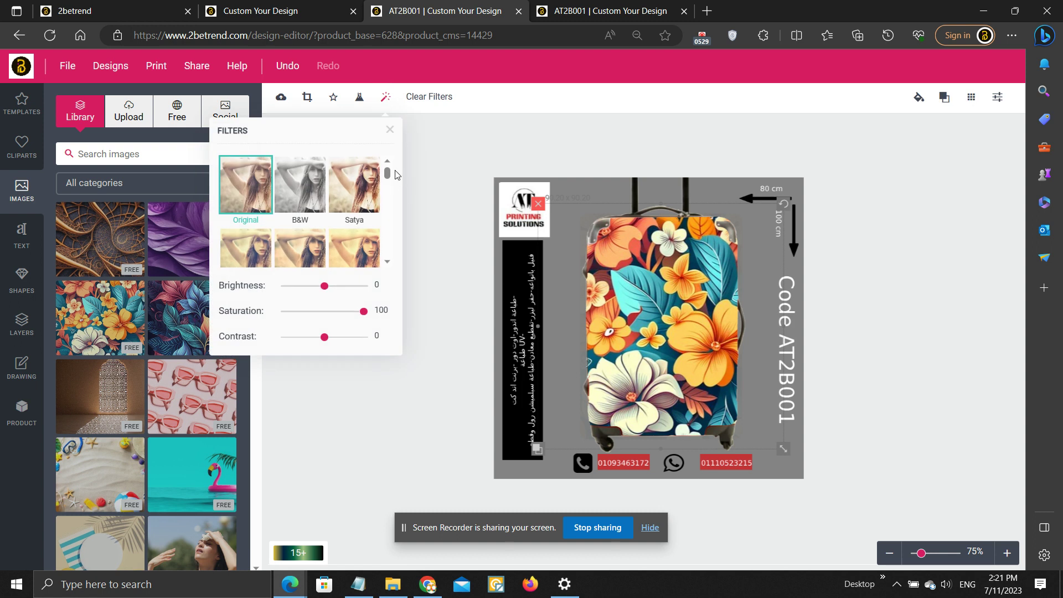
pyautogui.moveTo(387, 172); pyautogui.dragTo(388, 230)
pyautogui.click(252, 233)
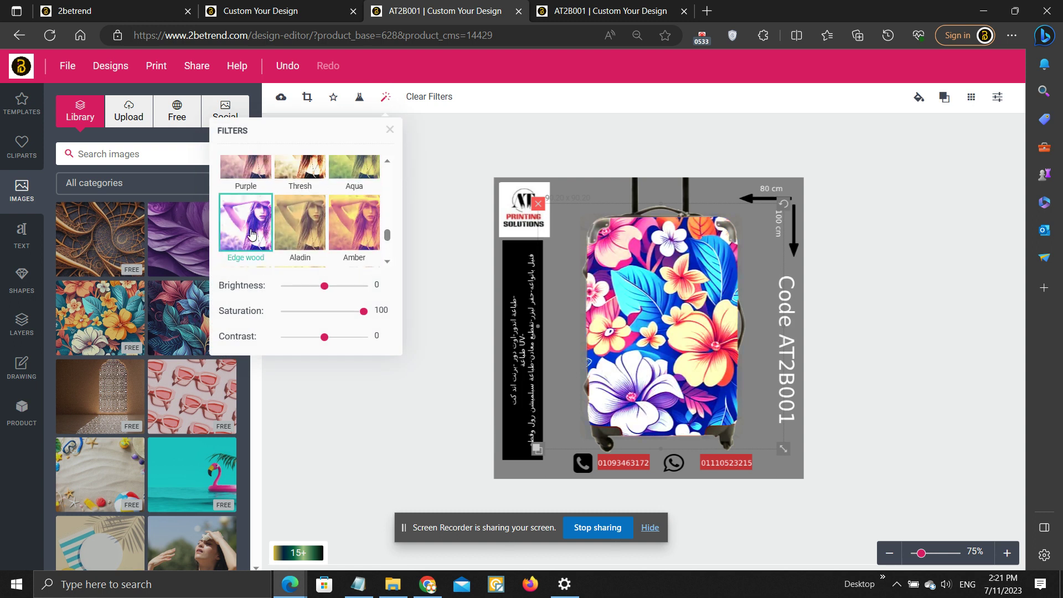
pyautogui.click(919, 330)
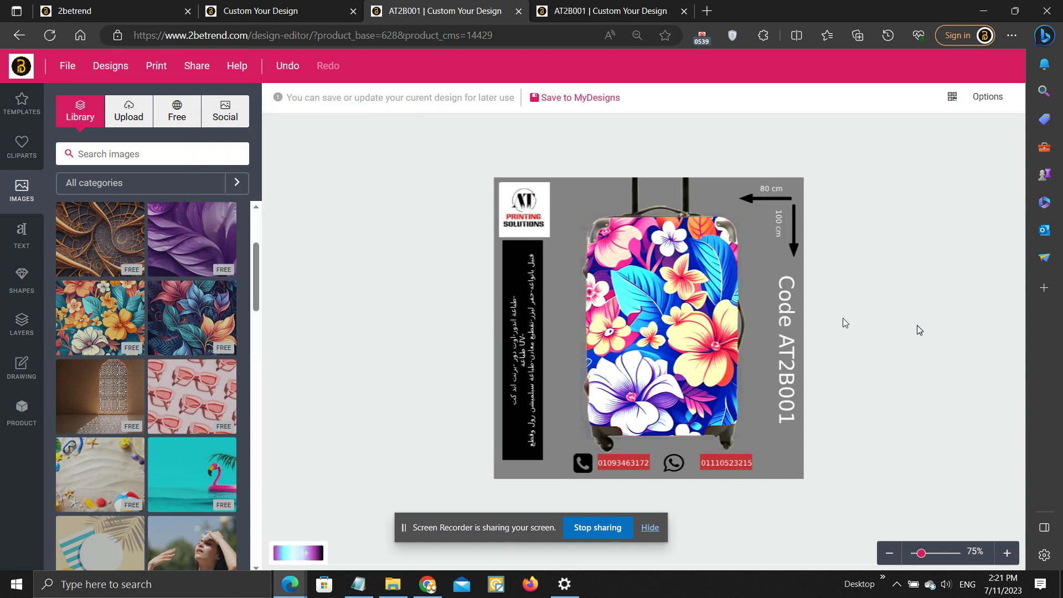
# - Create a share link for the current design with the title "AT2B001" and select the generated link
pyautogui.click(696, 333)
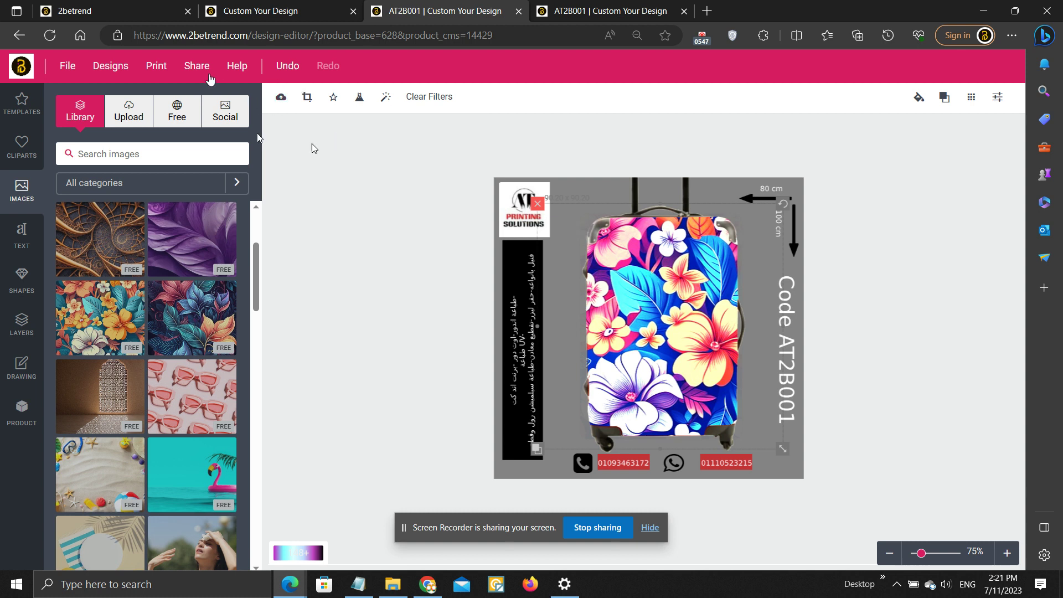
pyautogui.click(210, 78)
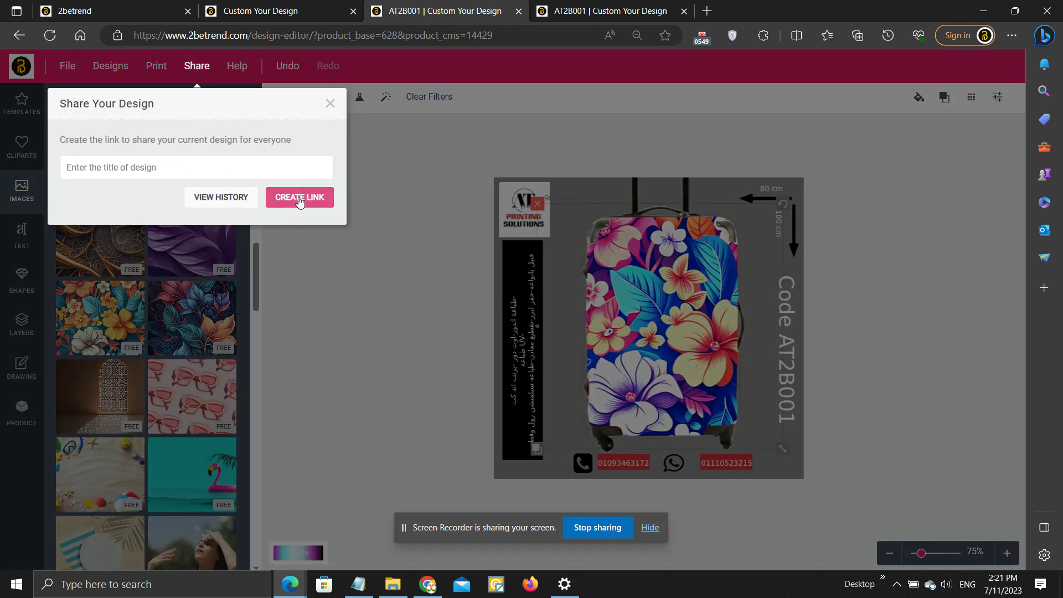
pyautogui.click(180, 175)
pyautogui.click(164, 169)
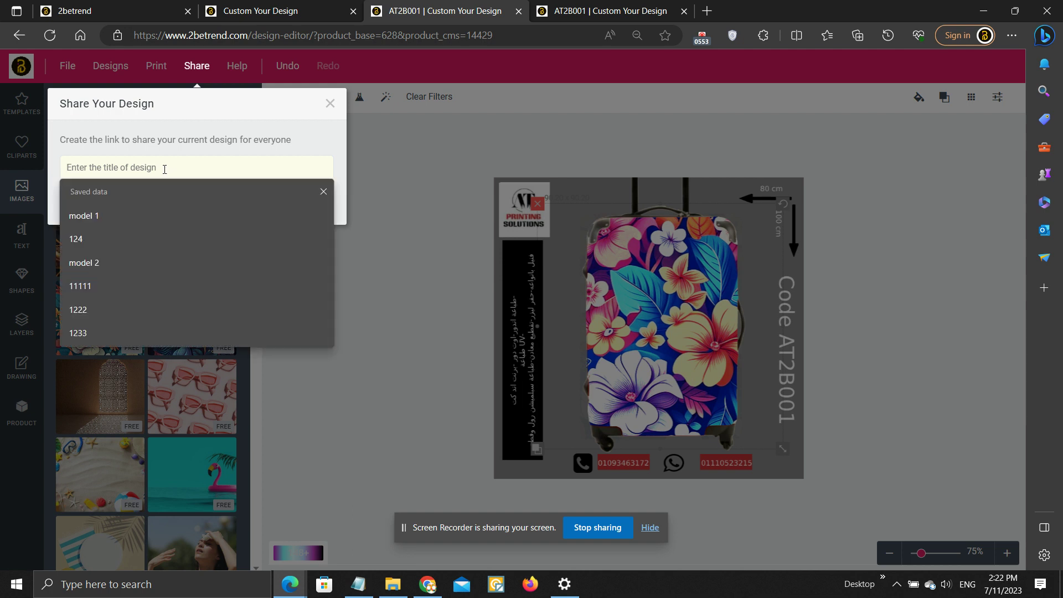
pyautogui.write('AT')
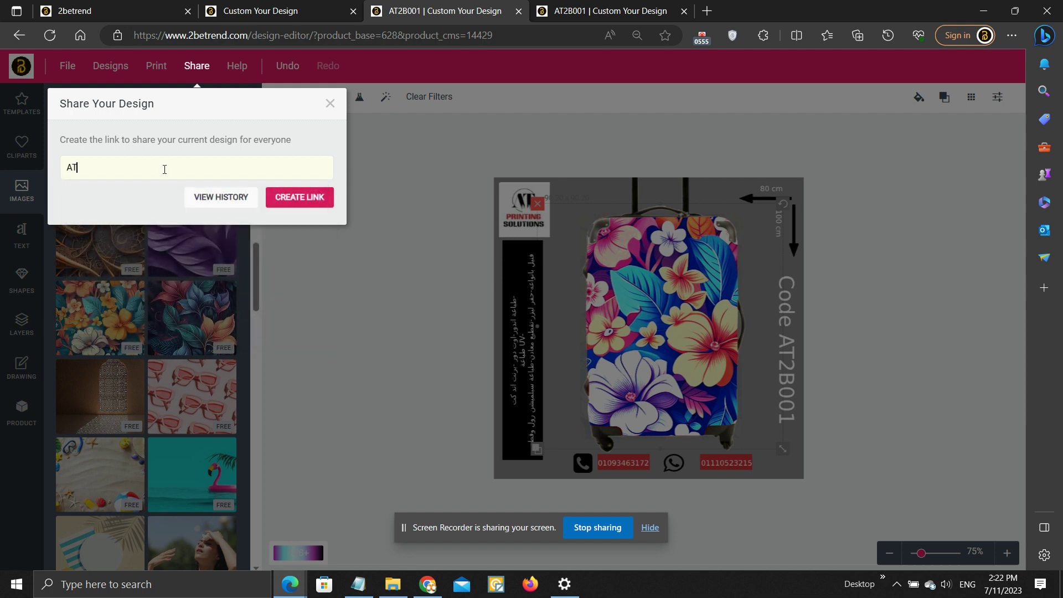
pyautogui.write('2B001')
pyautogui.click(299, 198)
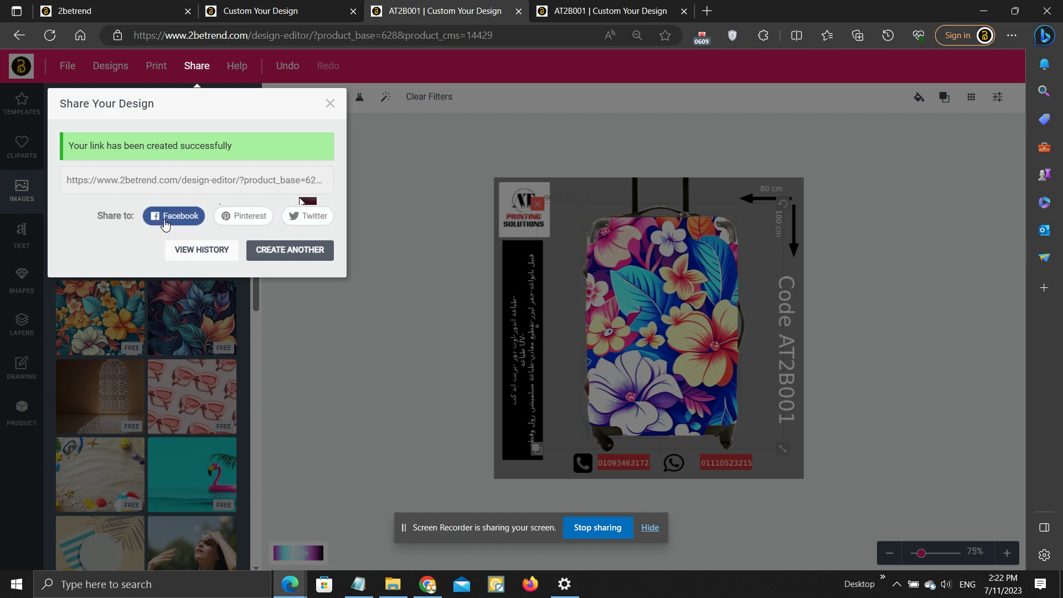
pyautogui.click(183, 179)
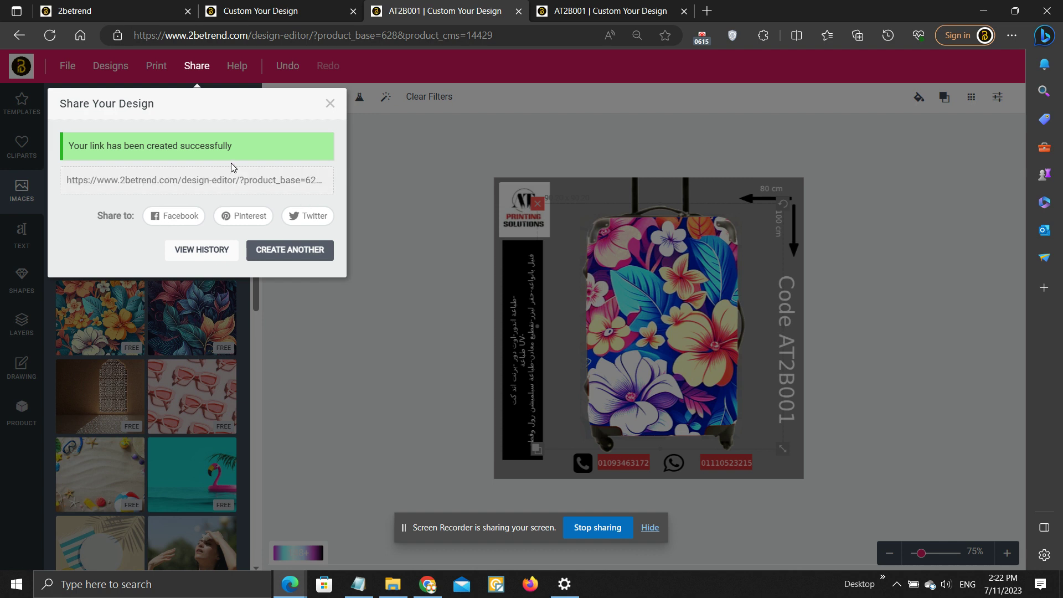
# - Close the share dialog and review the flower image's object position and transform options, leaving the image deselected
pyautogui.click(330, 104)
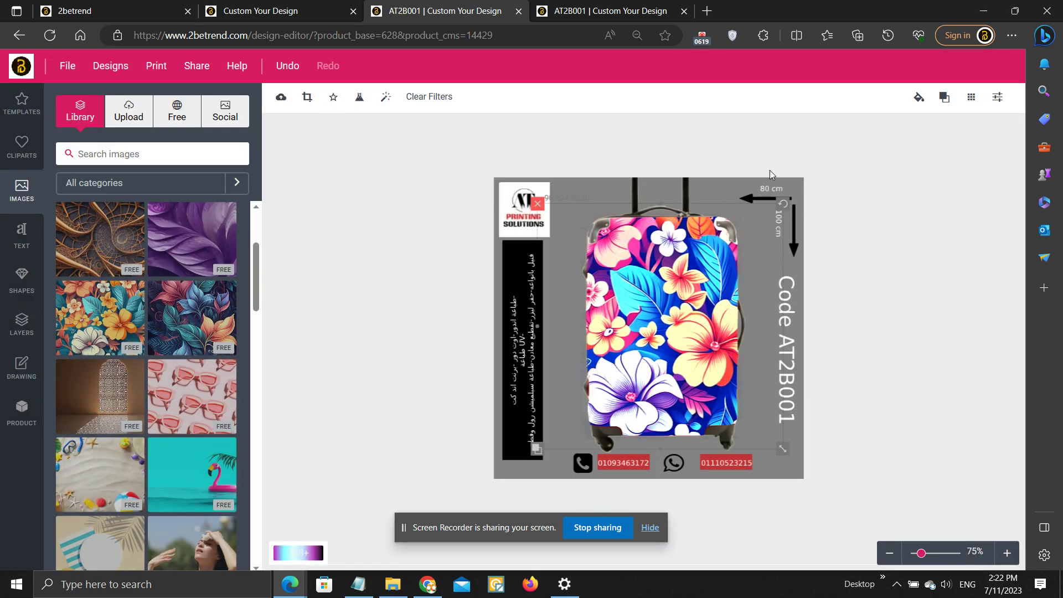
pyautogui.click(972, 99)
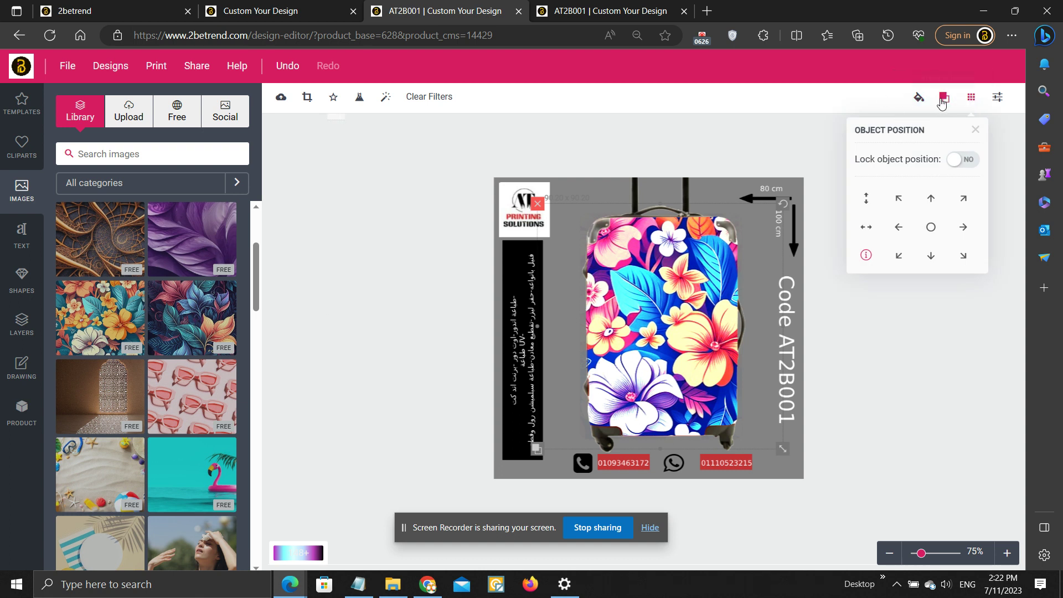
pyautogui.click(996, 98)
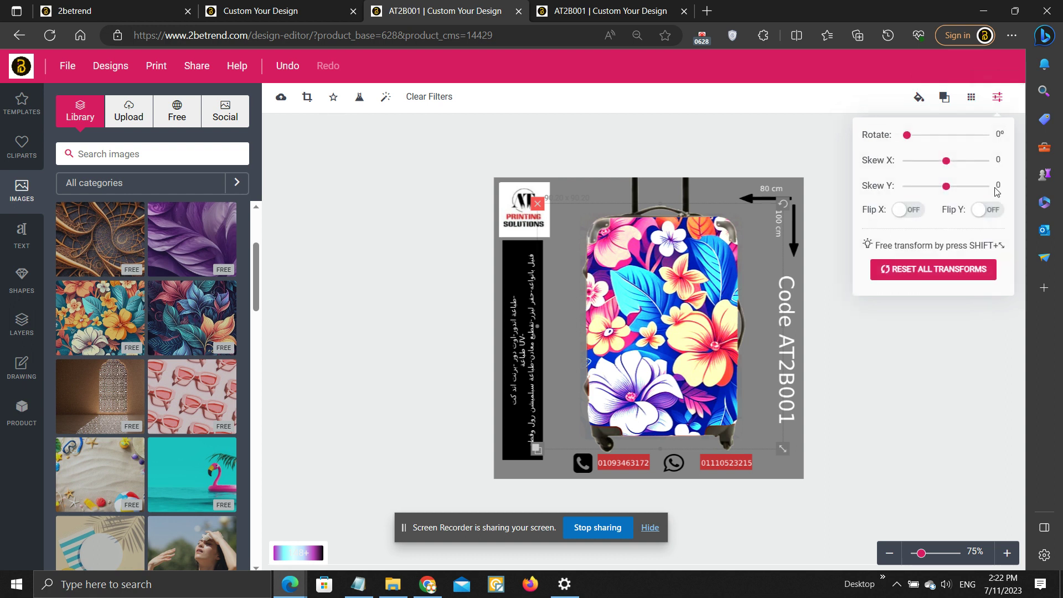
pyautogui.click(976, 331)
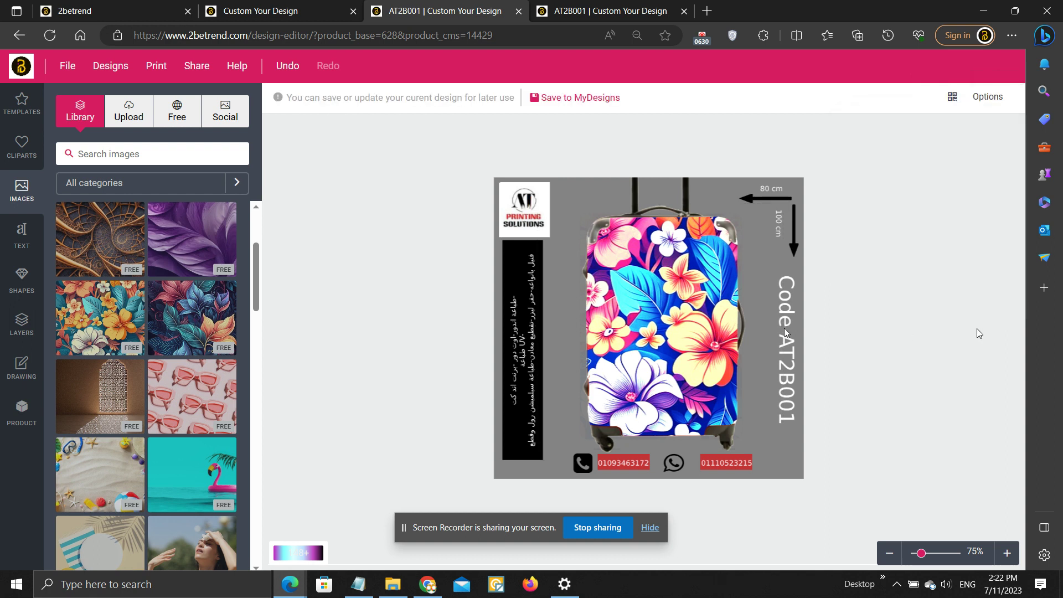
pyautogui.click(701, 312)
pyautogui.click(898, 194)
# - Add a QR code to the suitcase design with the text "AT2BTREND"
pyautogui.click(953, 103)
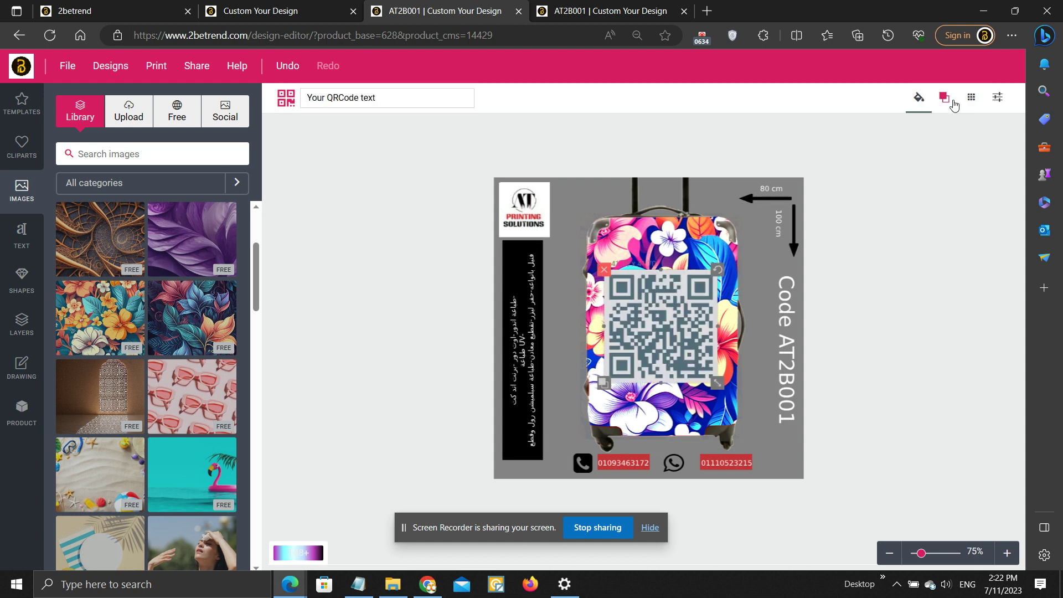
pyautogui.tripleClick(380, 97)
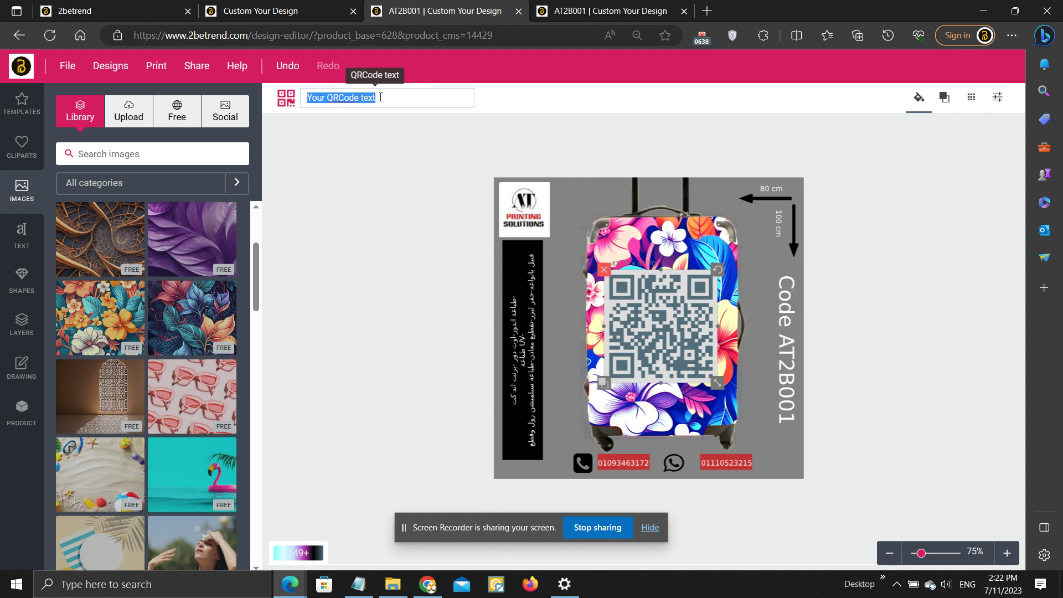
pyautogui.write('A2')
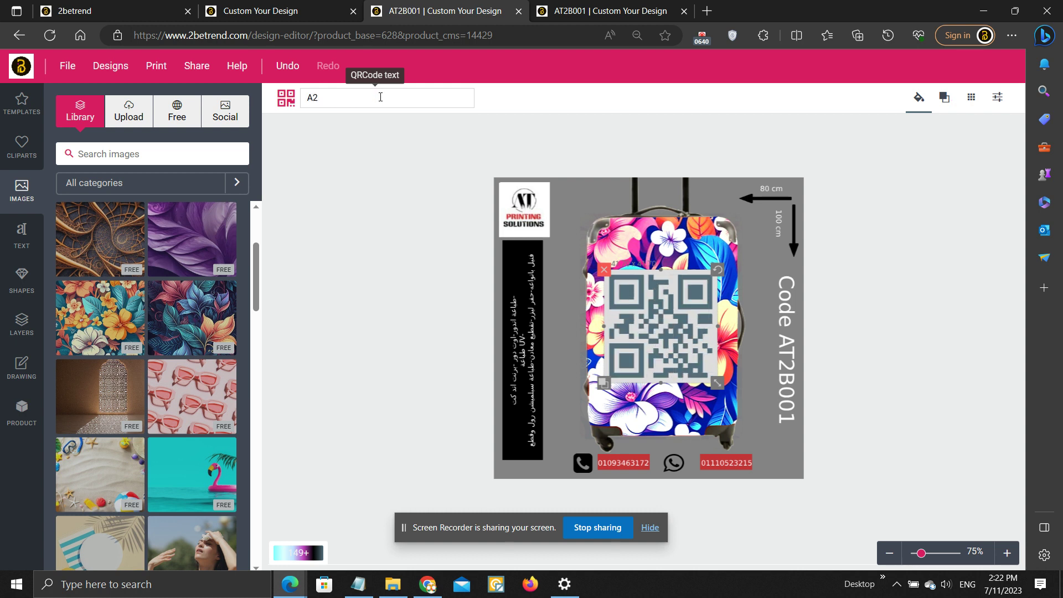
pyautogui.press('BackSpace')
pyautogui.write('T')
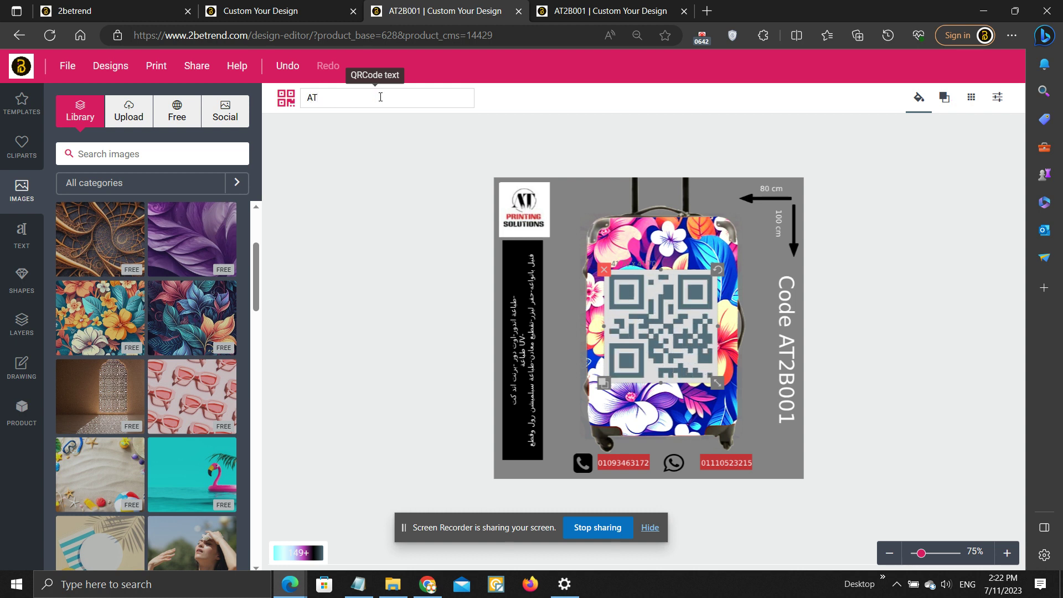
pyautogui.write('2BTR')
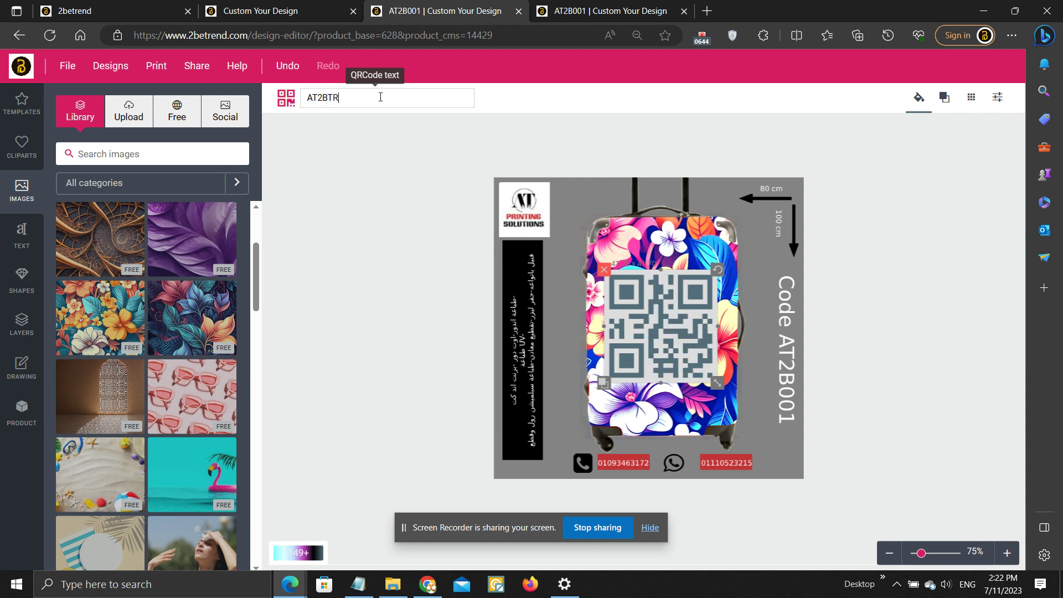
pyautogui.write('END')
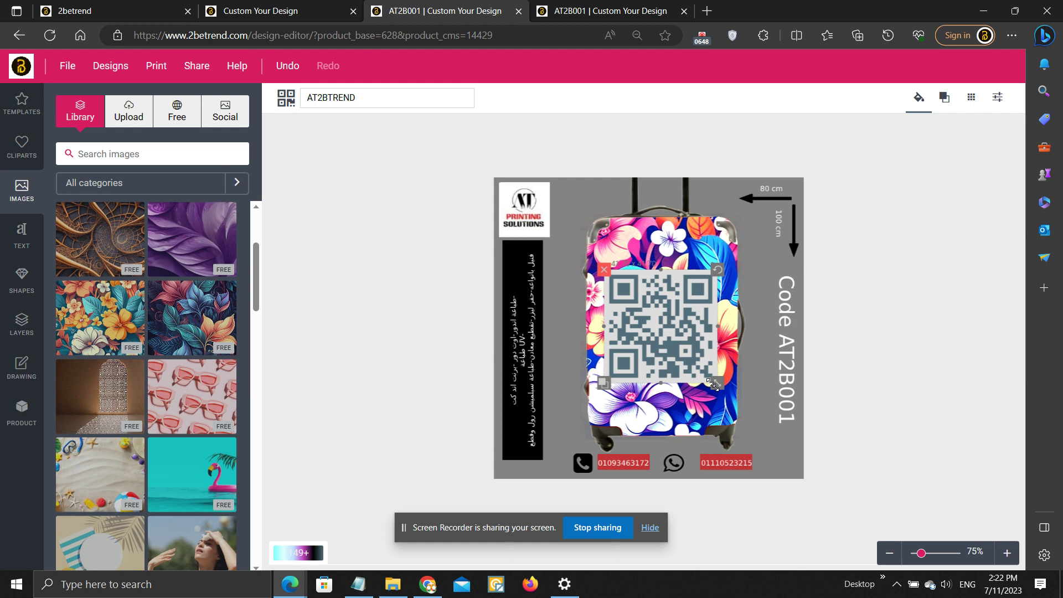
# - Shrink the QR code on the suitcase and delete it from the design
pyautogui.moveTo(715, 385); pyautogui.dragTo(676, 336)
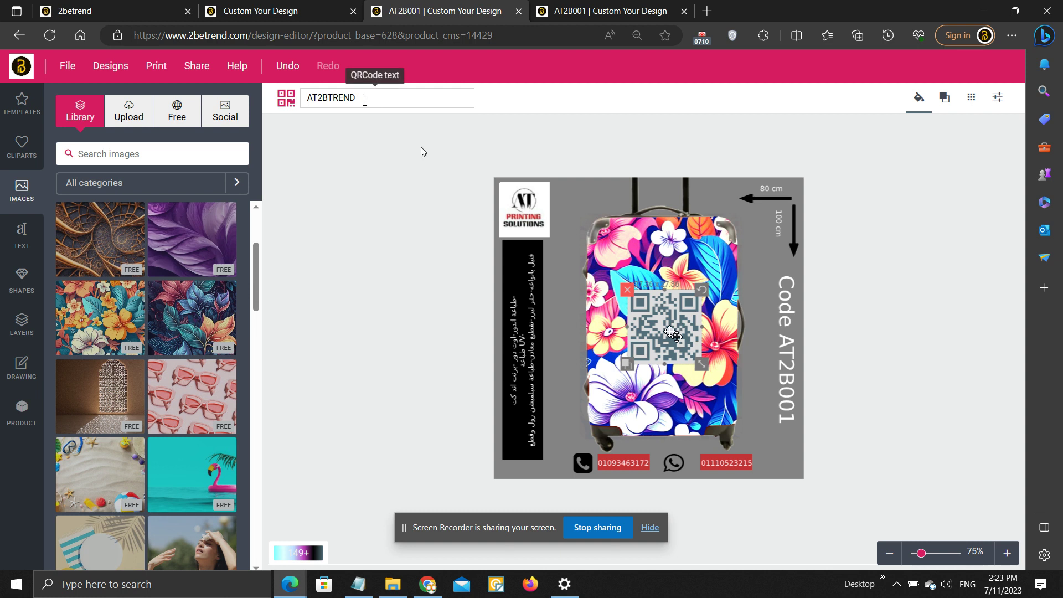
pyautogui.click(630, 291)
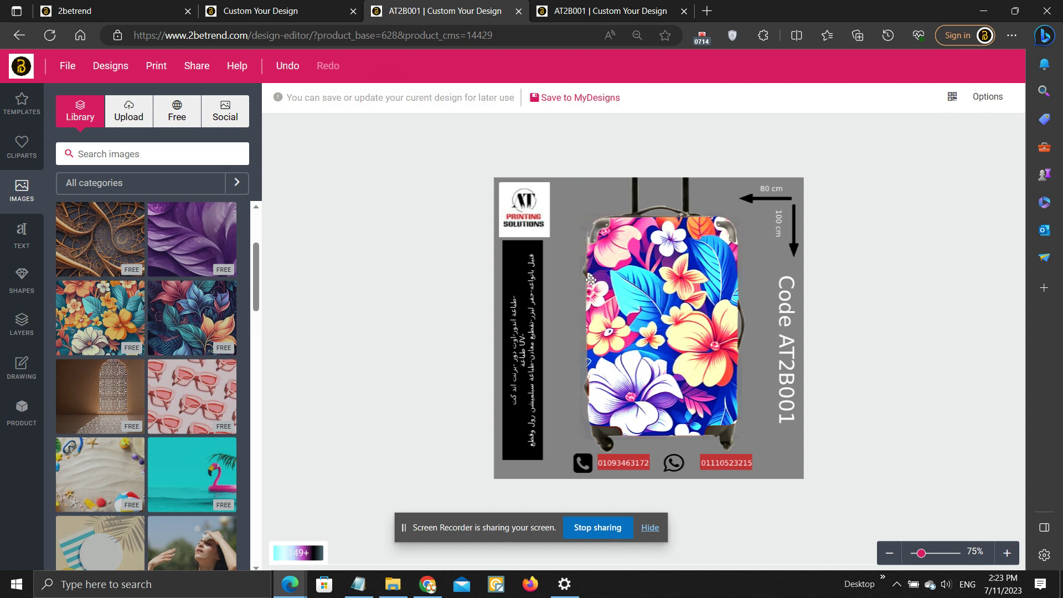
# - Open the print settings for the design and review the paper size, custom size and orientation options
pyautogui.click(150, 69)
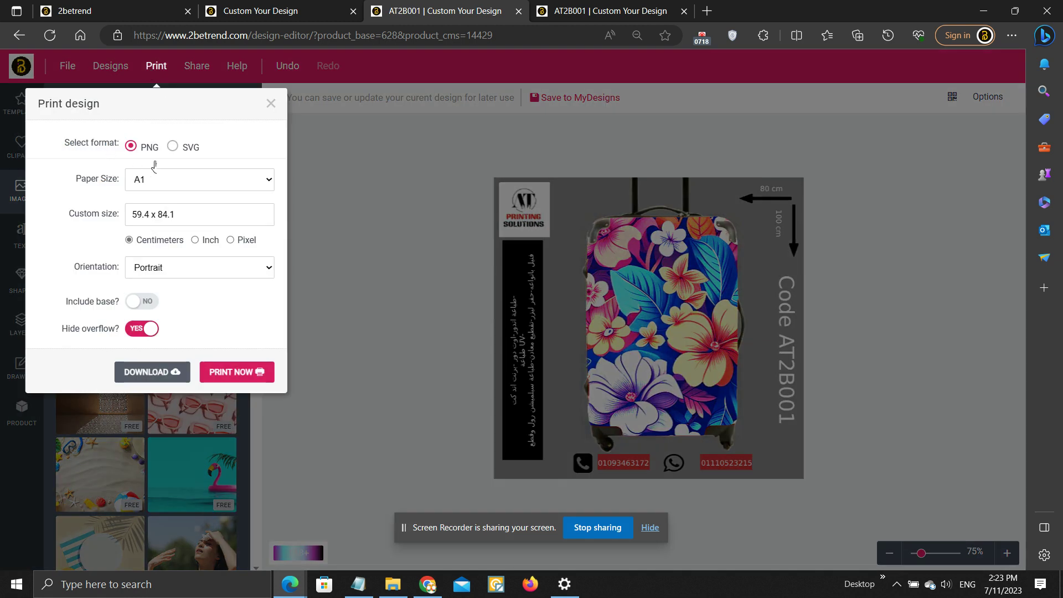
pyautogui.click(231, 181)
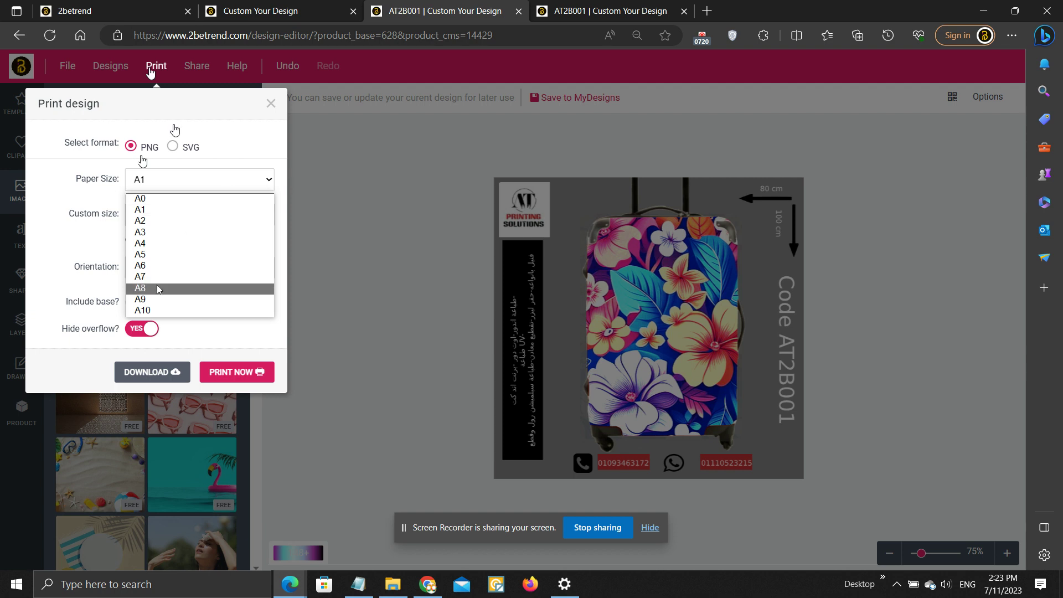
pyautogui.click(232, 144)
pyautogui.moveTo(180, 219); pyautogui.dragTo(123, 219)
pyautogui.click(224, 202)
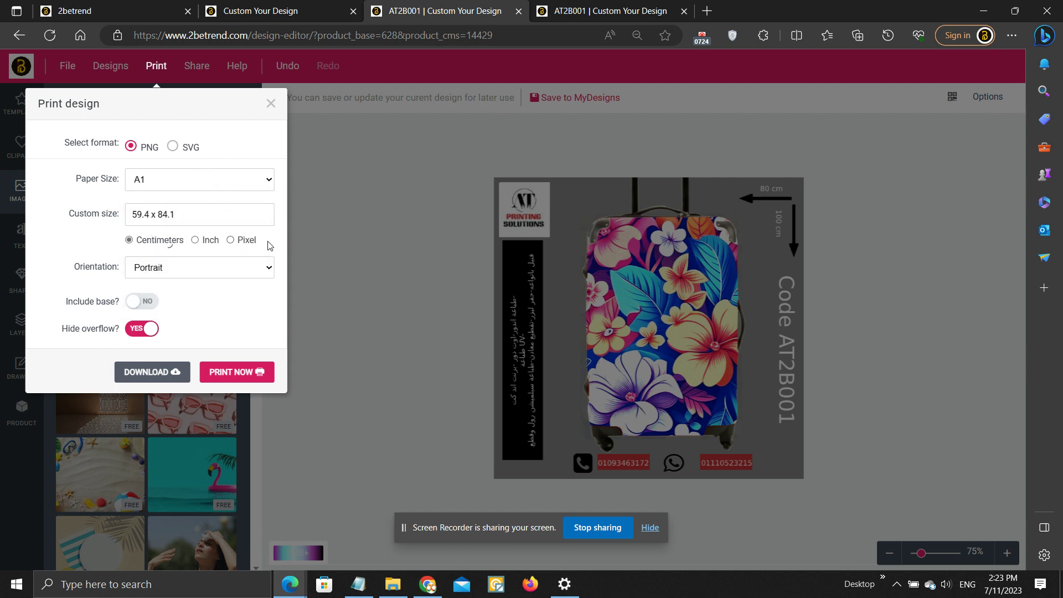
pyautogui.click(230, 277)
pyautogui.click(230, 278)
# - Download the design as an A1 portrait PNG, waiting for the page to respond, and open "2betrend+_print_nfkp1uvDrb (1).png"
pyautogui.click(151, 372)
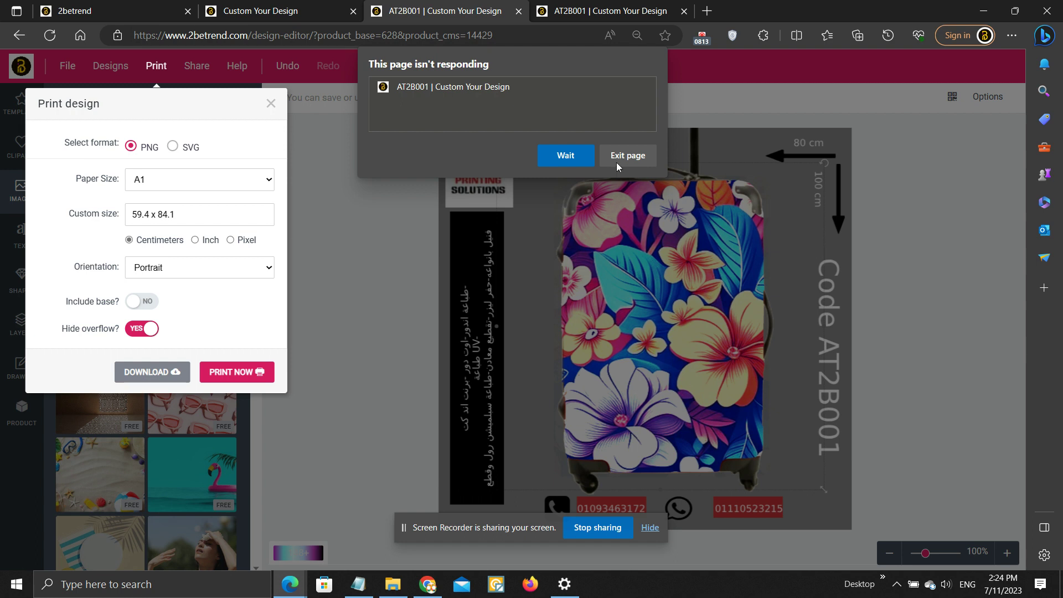
pyautogui.click(576, 156)
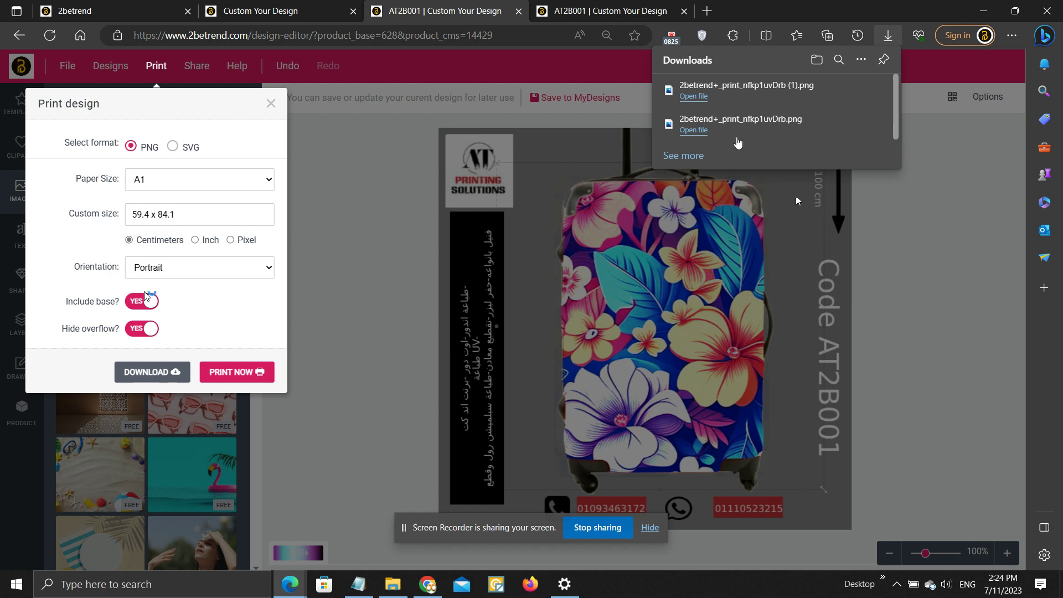
pyautogui.click(694, 97)
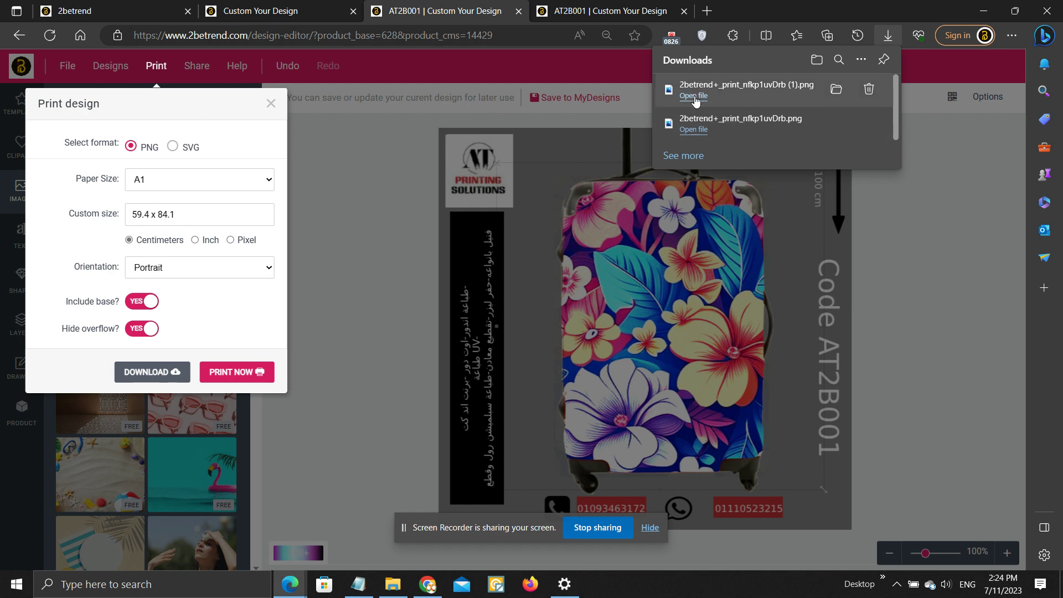